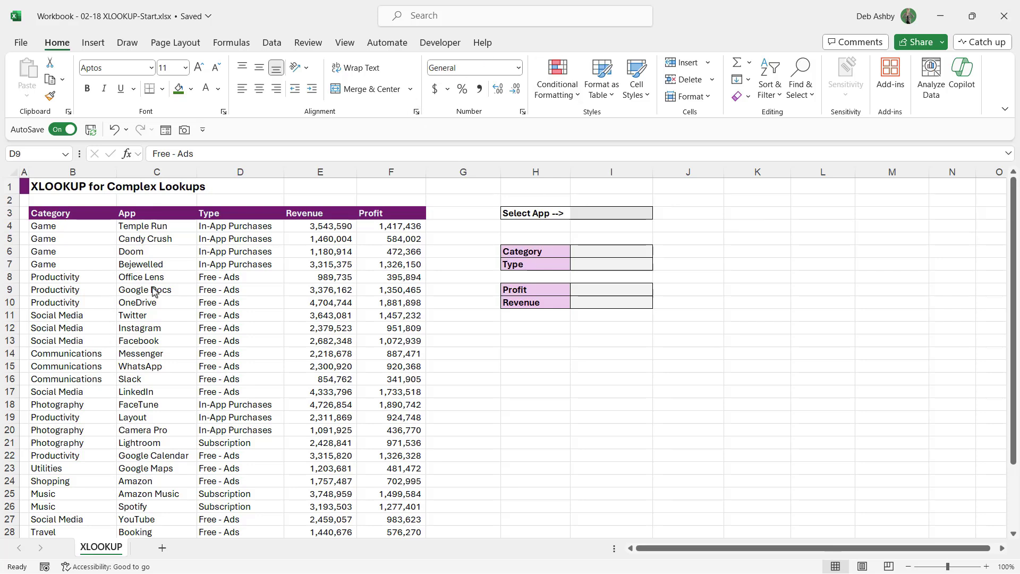
Point out the Bejewelled and Temple Run rows, including Temple Run's type, revenue and profit.
{"action": "left_click", "coordinate": [222, 287]}
{"action": "left_click", "coordinate": [180, 260]}
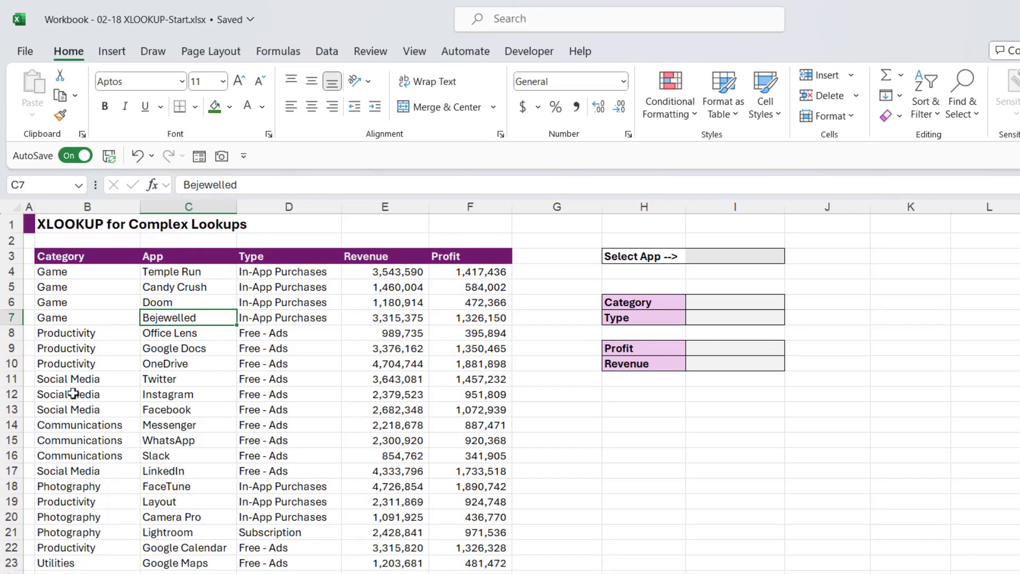
{"action": "left_click", "coordinate": [201, 276]}
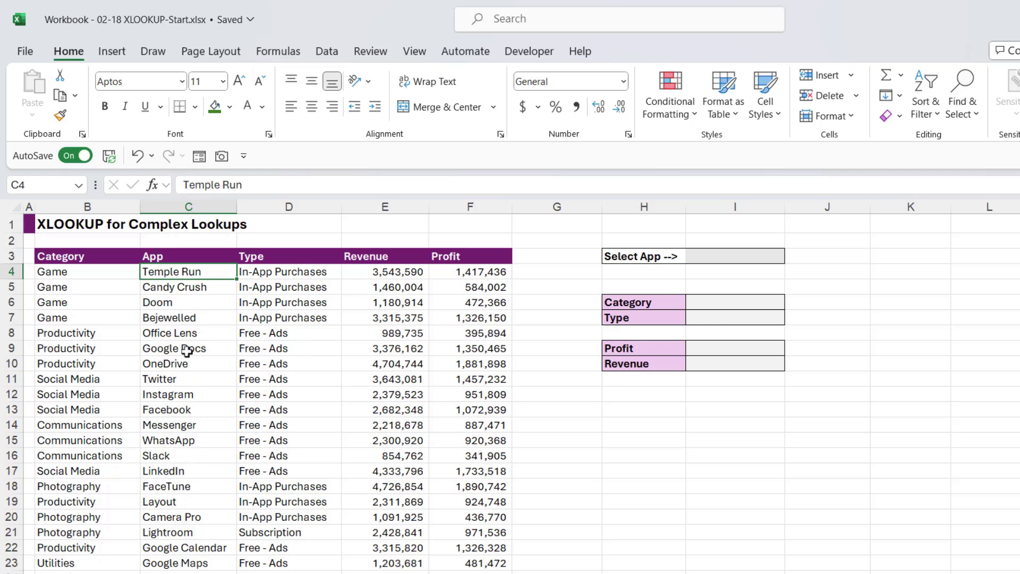
{"action": "left_click", "coordinate": [300, 273]}
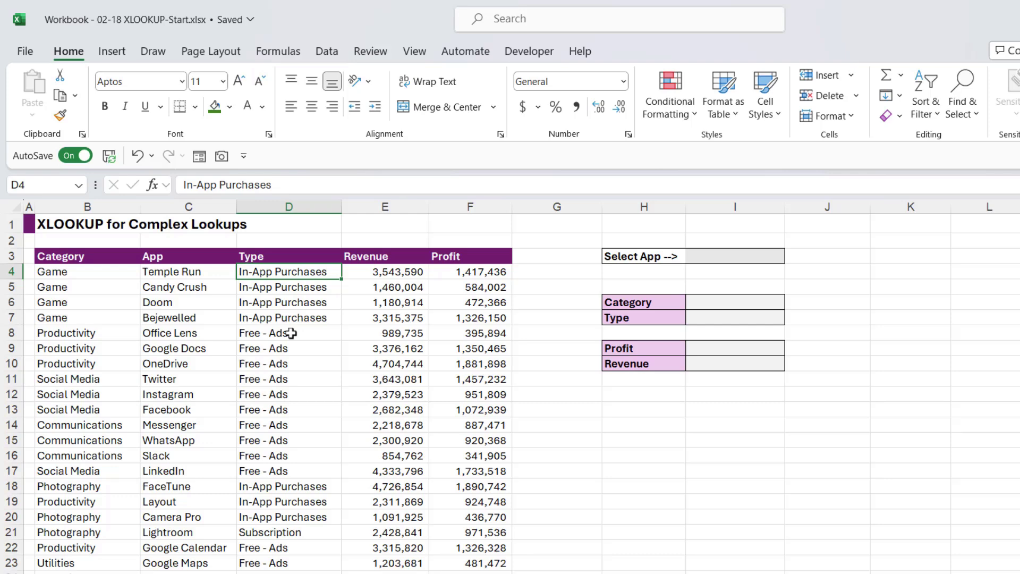
{"action": "left_click", "coordinate": [400, 278]}
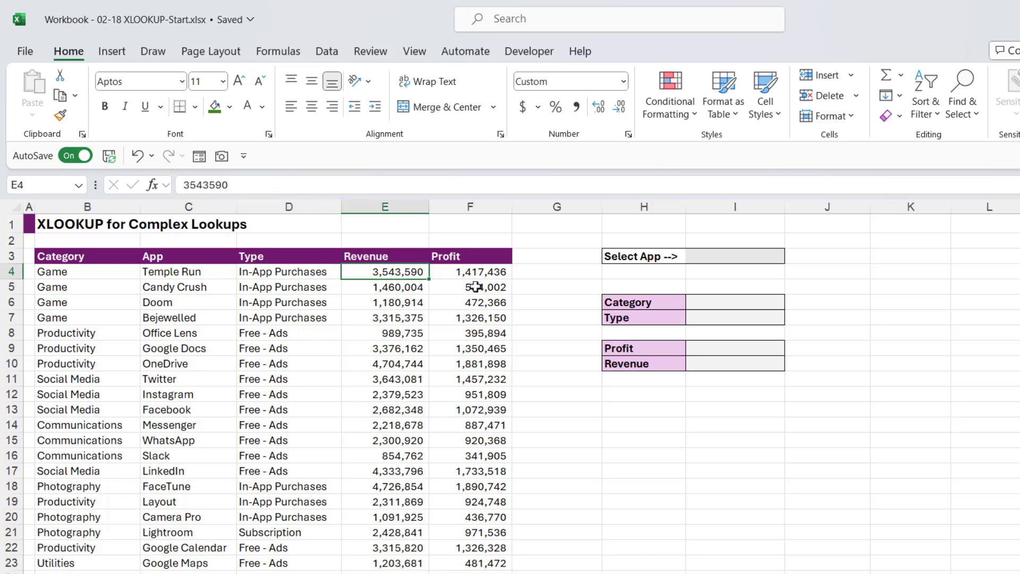
{"action": "left_click", "coordinate": [483, 271]}
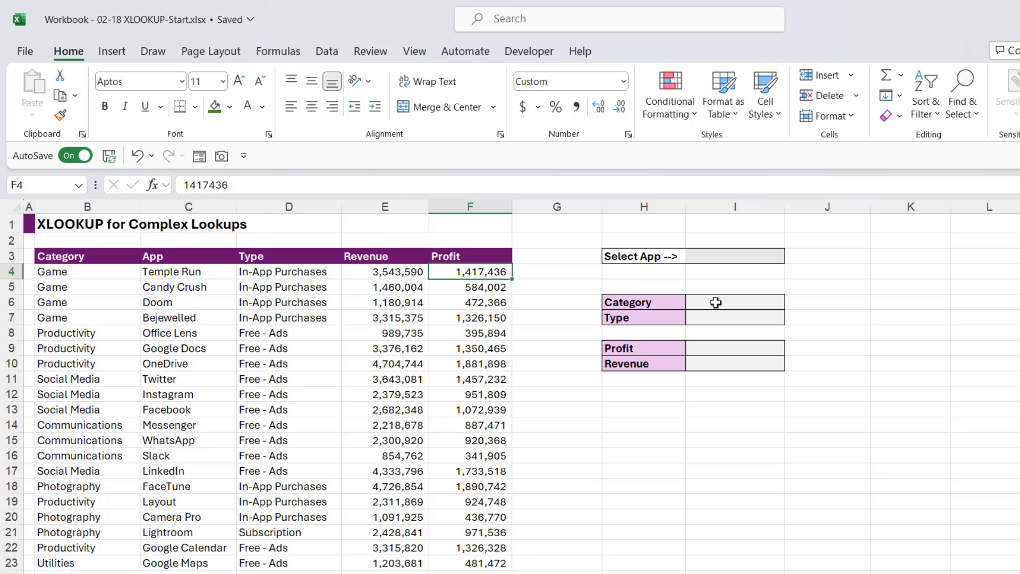
Walk through the lookup panel cells from Select App in I3 down to Revenue in I10.
{"action": "left_click", "coordinate": [746, 258]}
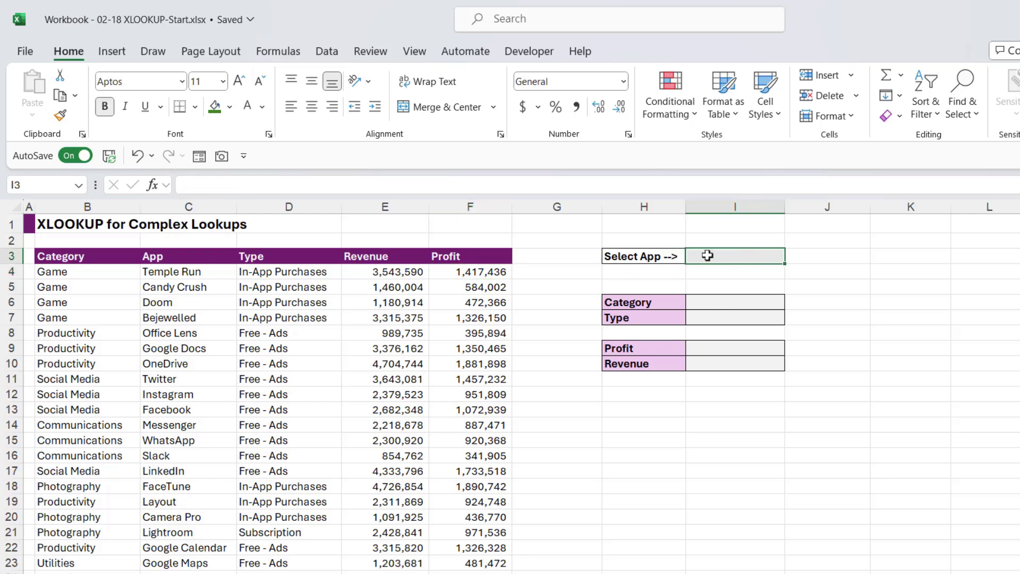
{"action": "left_click", "coordinate": [728, 303]}
{"action": "left_click", "coordinate": [728, 317]}
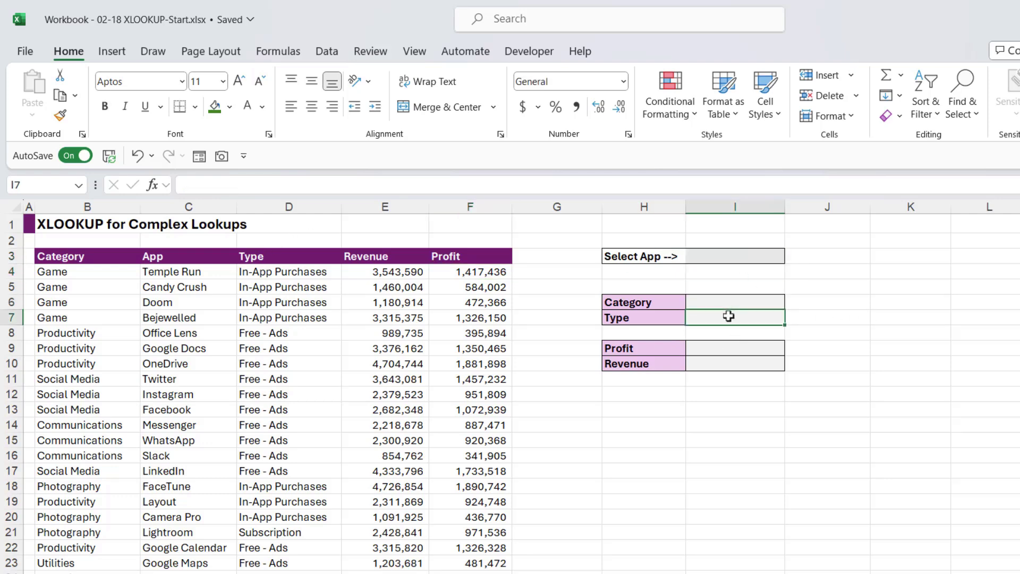
{"action": "left_click", "coordinate": [730, 348]}
{"action": "left_click", "coordinate": [730, 364]}
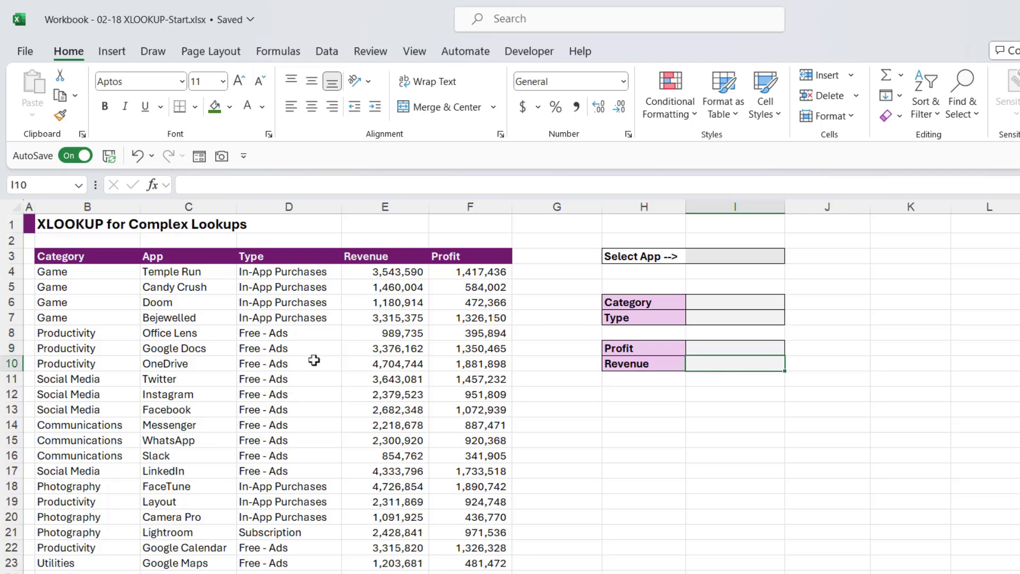
Convert the app data into a table with headers and the None table style.
{"action": "left_click", "coordinate": [259, 352]}
{"action": "key", "text": "ctrl+t"}
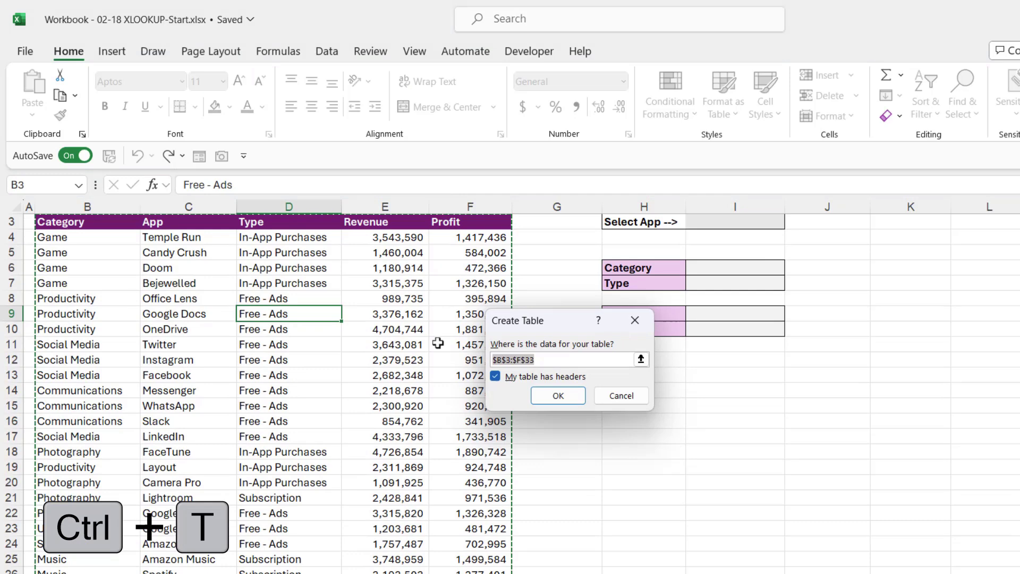
{"action": "left_click", "coordinate": [556, 394]}
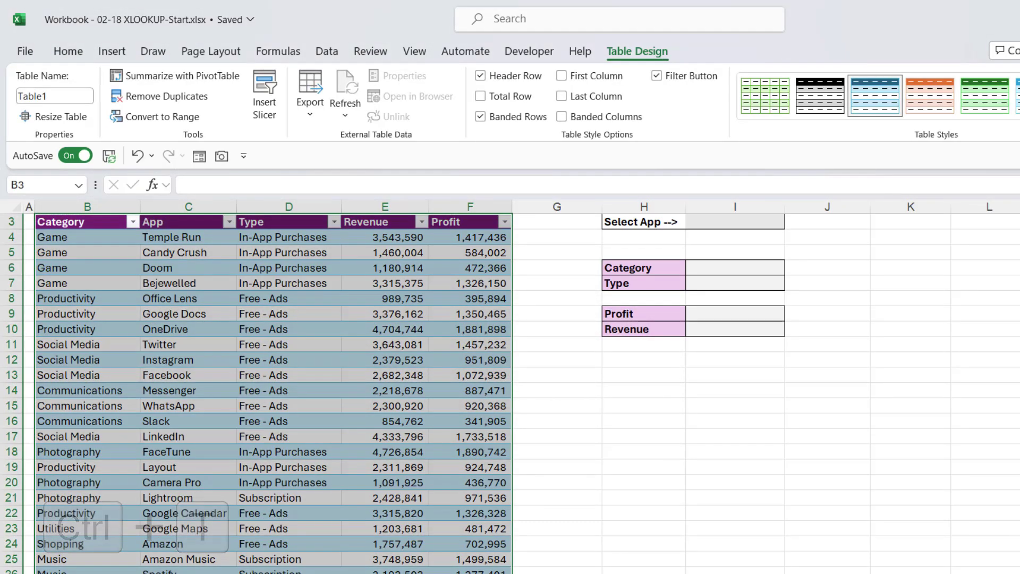
{"action": "left_click", "coordinate": [1013, 124]}
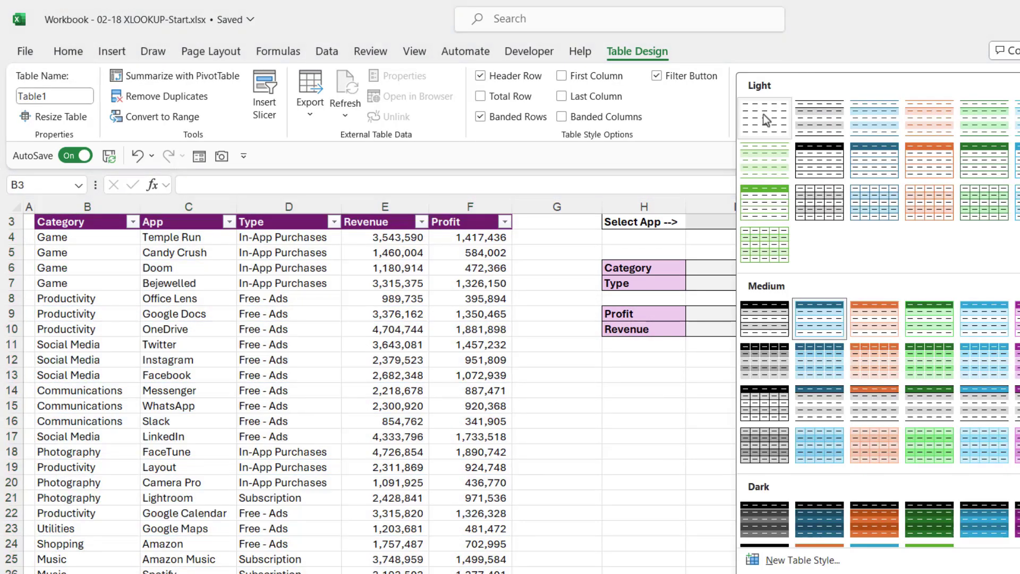
{"action": "left_click", "coordinate": [763, 114]}
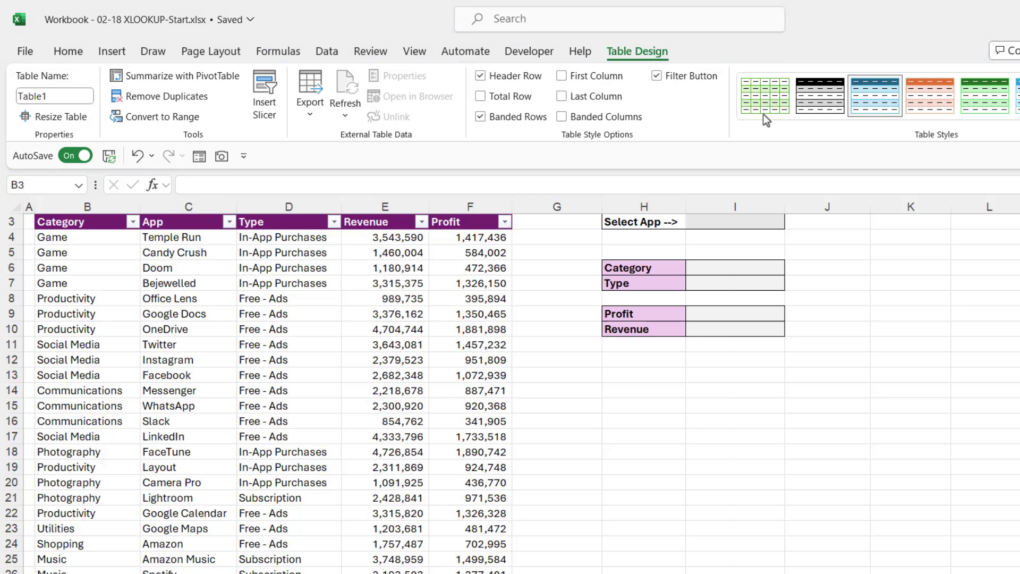
Rename the table from Table1 to Apps.
{"action": "scroll", "coordinate": [394, 274], "scroll_direction": "up", "scroll_amount": 1}
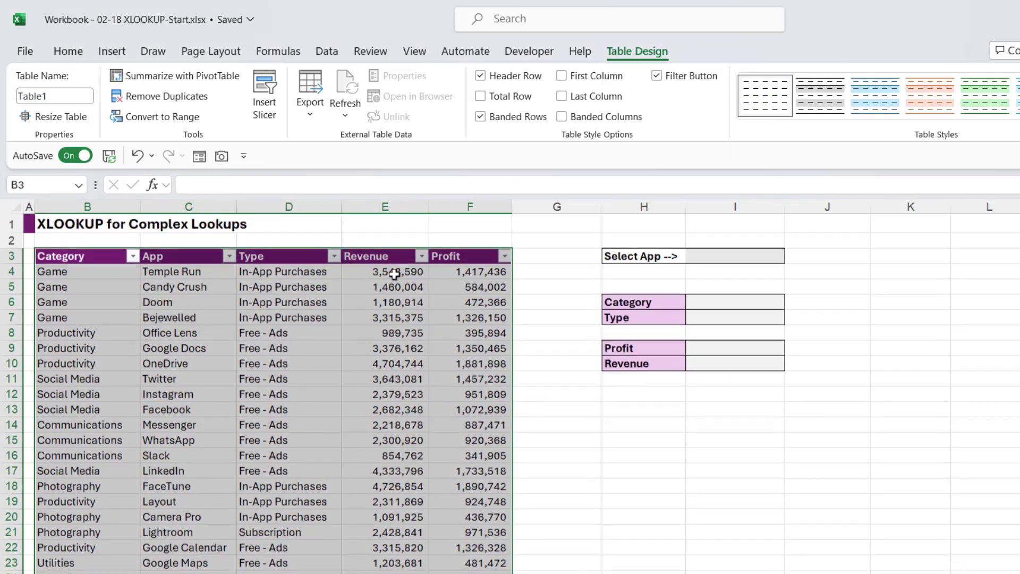
{"action": "left_click", "coordinate": [56, 98]}
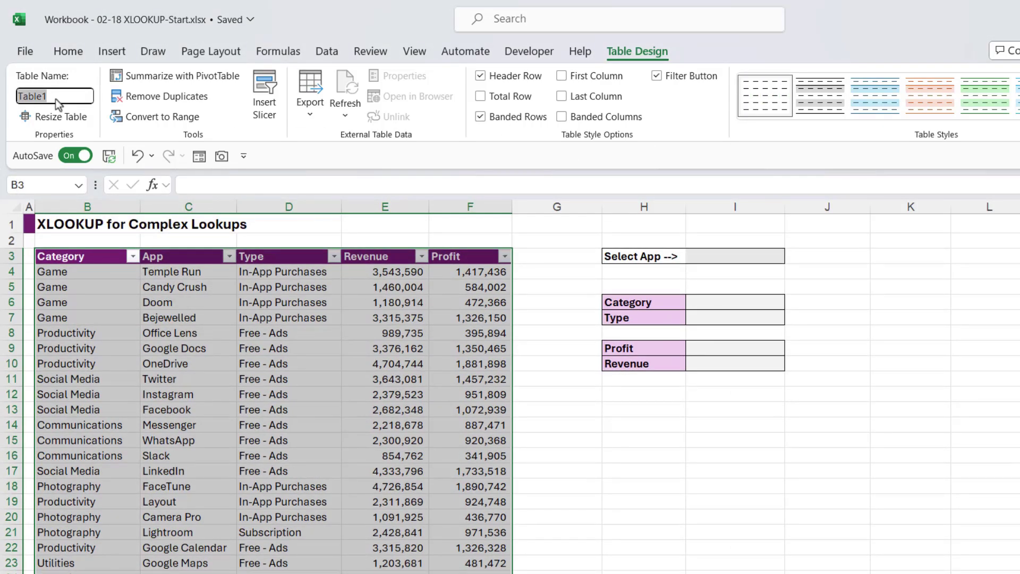
{"action": "type", "text": "Apps"}
{"action": "key", "text": "Return"}
Review the App column names in C4:C33 that will feed the drop-down.
{"action": "left_click", "coordinate": [734, 259]}
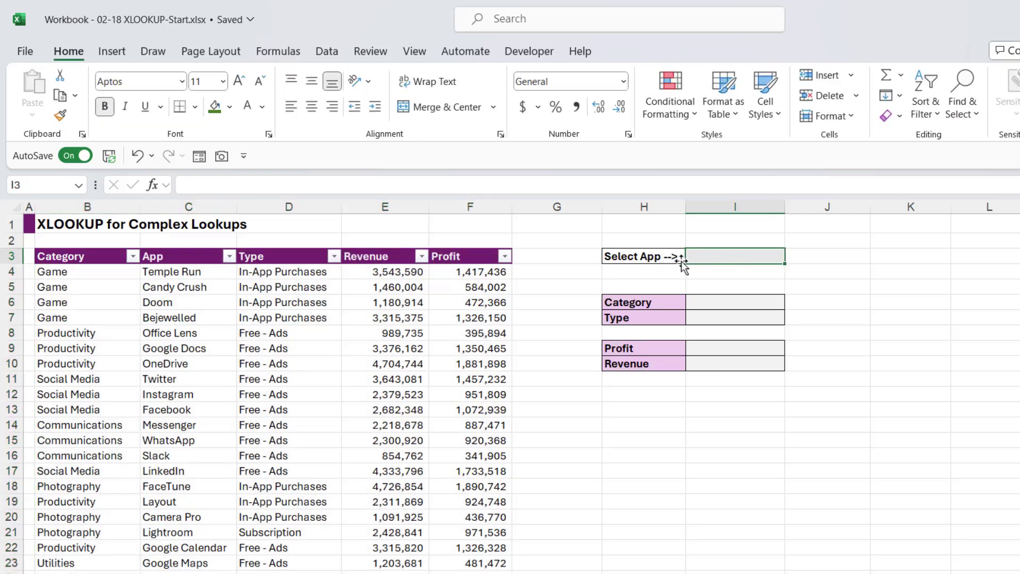
{"action": "left_click", "coordinate": [197, 245]}
{"action": "scroll", "coordinate": [188, 429], "scroll_direction": "down", "scroll_amount": 1}
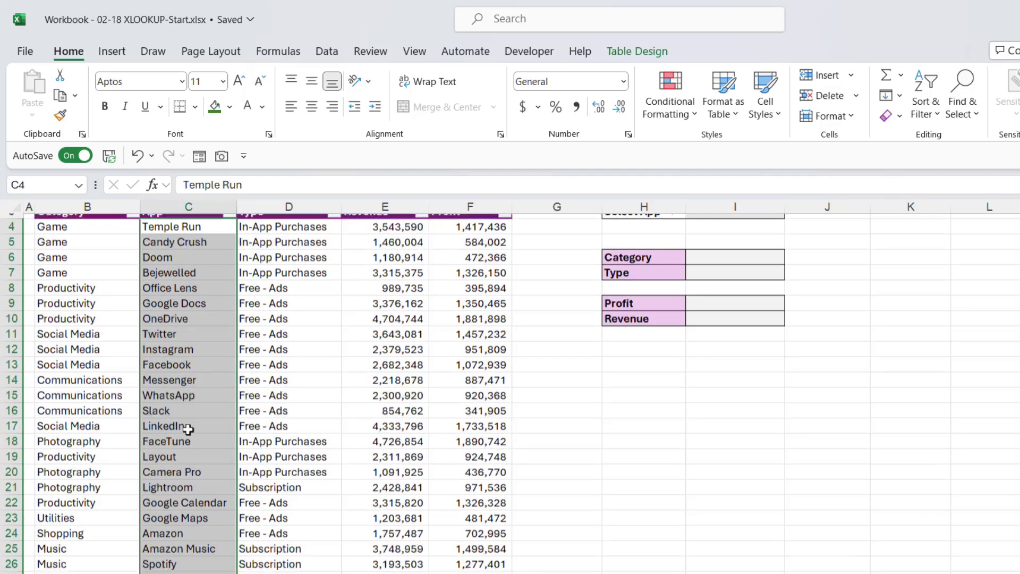
{"action": "scroll", "coordinate": [188, 429], "scroll_direction": "down", "scroll_amount": 2}
{"action": "scroll", "coordinate": [187, 426], "scroll_direction": "up", "scroll_amount": 3}
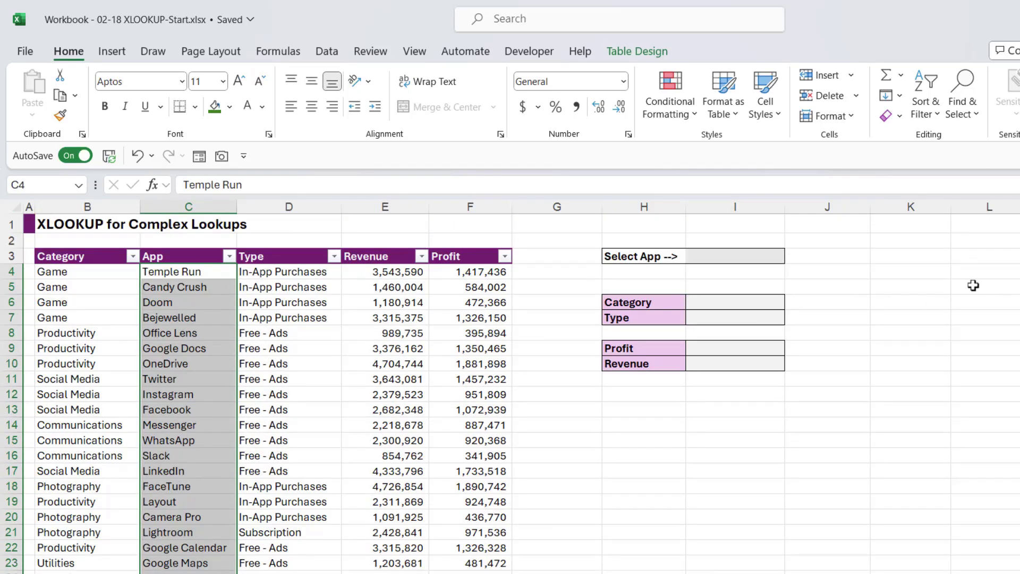
Give I3 a List data-validation rule with source =$C$4:$C$33.
{"action": "left_click", "coordinate": [736, 258]}
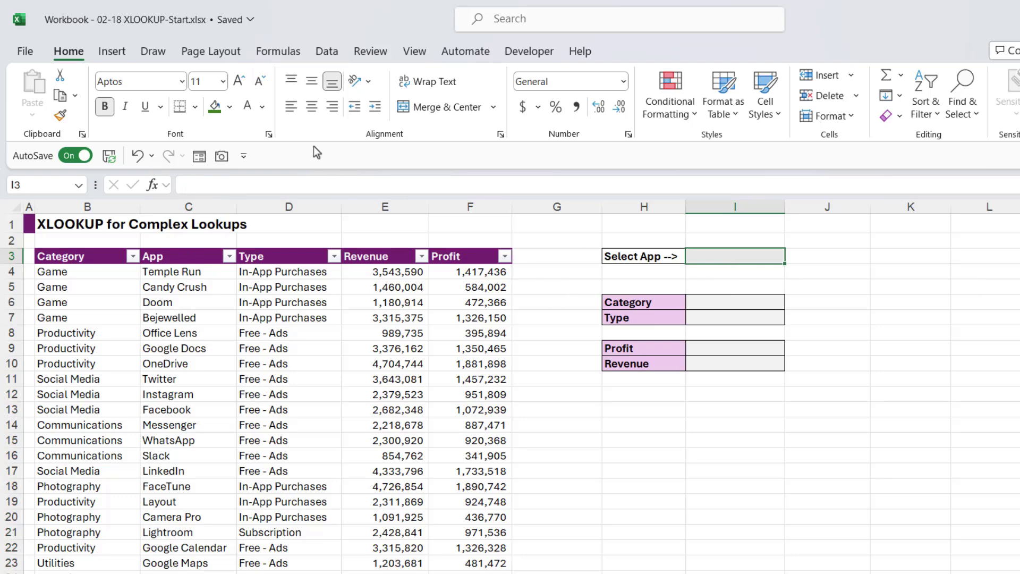
{"action": "left_click", "coordinate": [328, 52]}
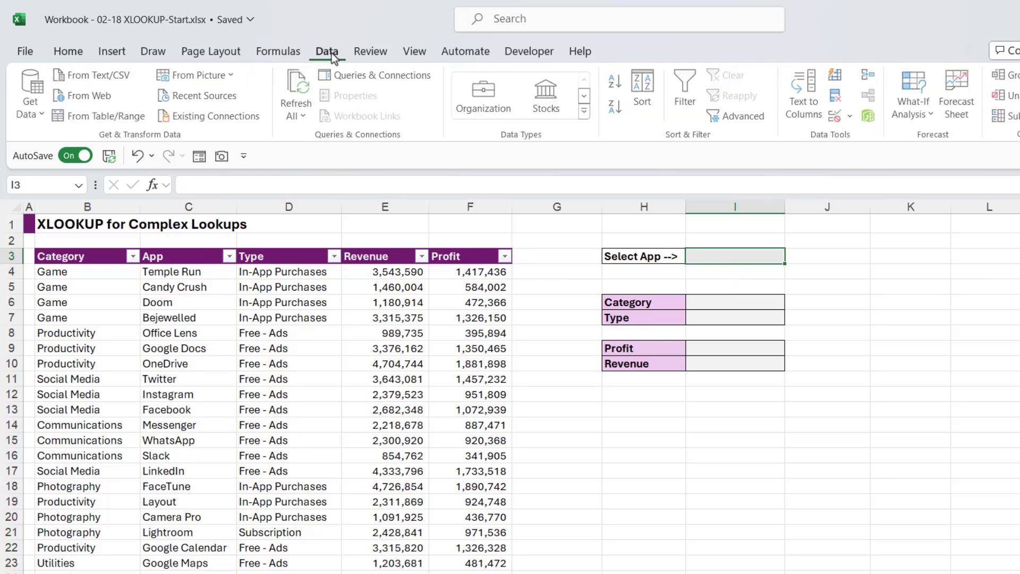
{"action": "left_click", "coordinate": [852, 117]}
{"action": "left_click", "coordinate": [865, 137]}
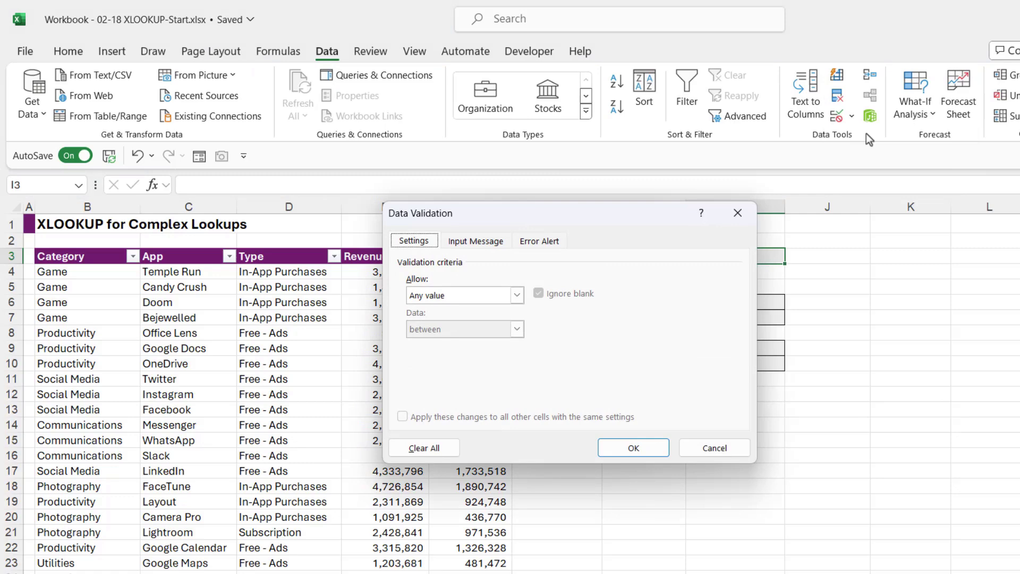
{"action": "left_click", "coordinate": [516, 295]}
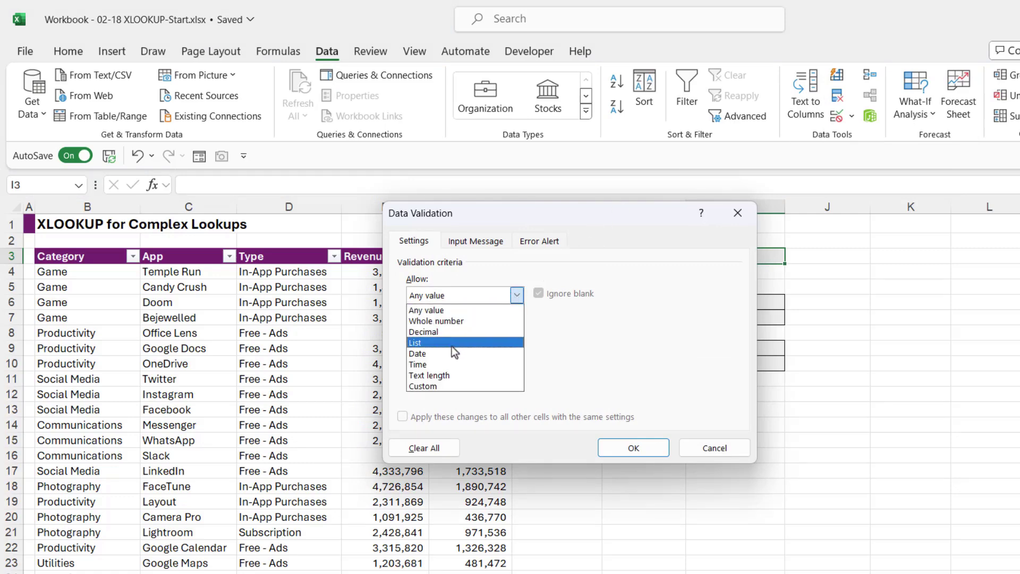
{"action": "left_click", "coordinate": [457, 343]}
{"action": "left_click", "coordinate": [433, 362]}
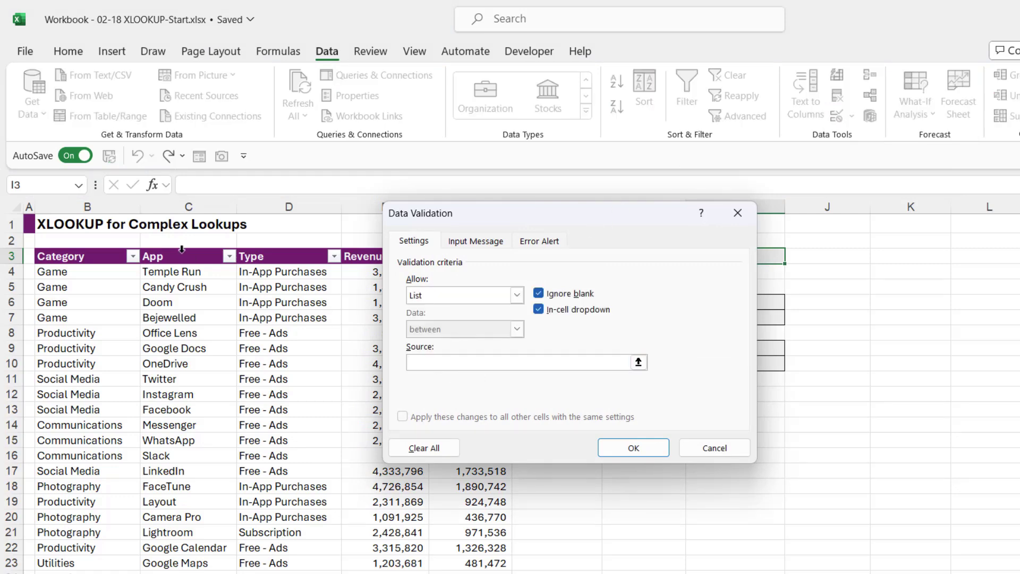
{"action": "left_click", "coordinate": [182, 253]}
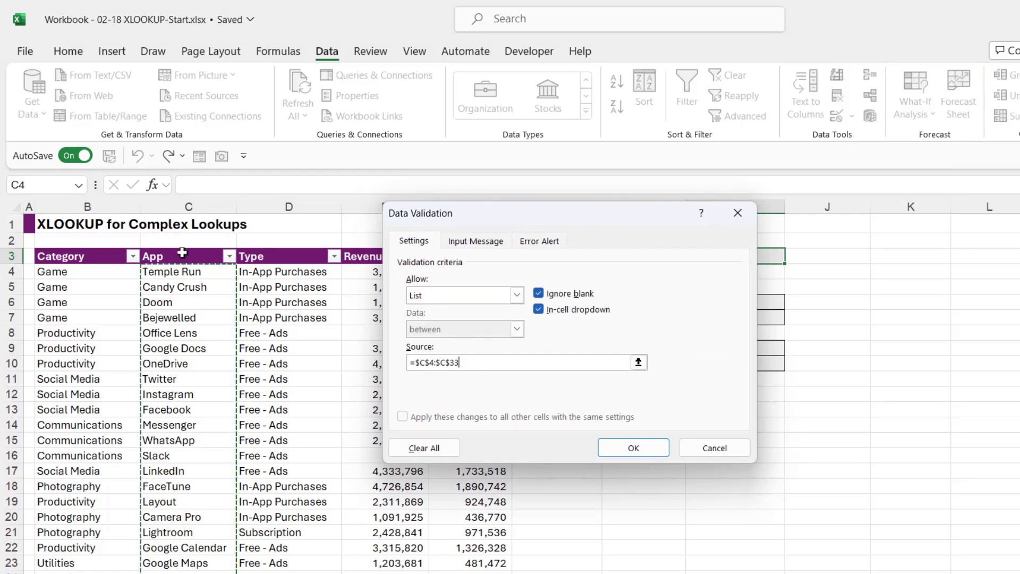
{"action": "left_click", "coordinate": [646, 453]}
Choose Candy Crush from the I3 drop-down.
{"action": "left_click", "coordinate": [793, 257]}
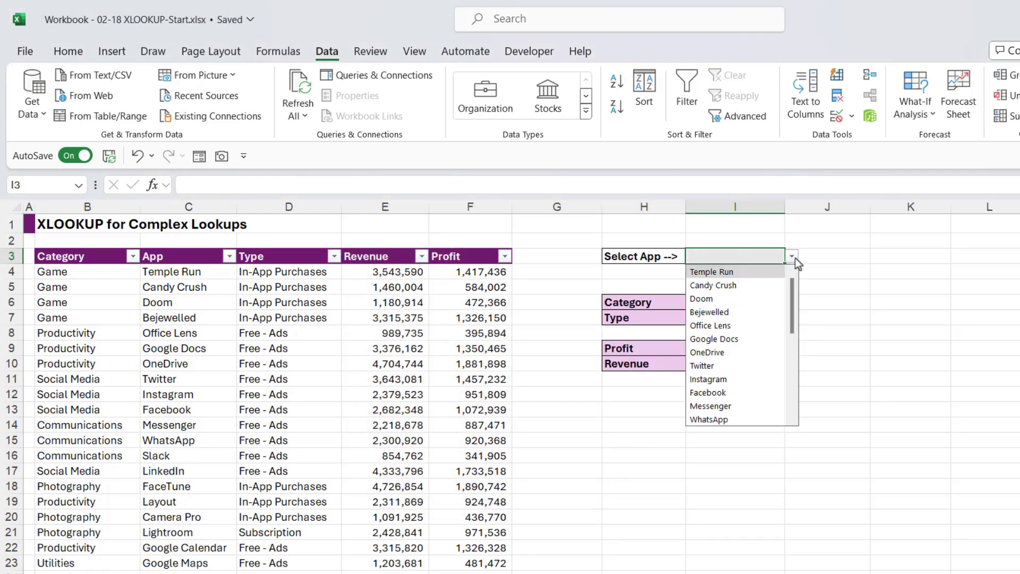
{"action": "mouse_move", "coordinate": [794, 301]}
{"action": "left_mouse_down"}
{"action": "mouse_move", "coordinate": [793, 374]}
{"action": "mouse_move", "coordinate": [798, 294]}
{"action": "left_mouse_up"}
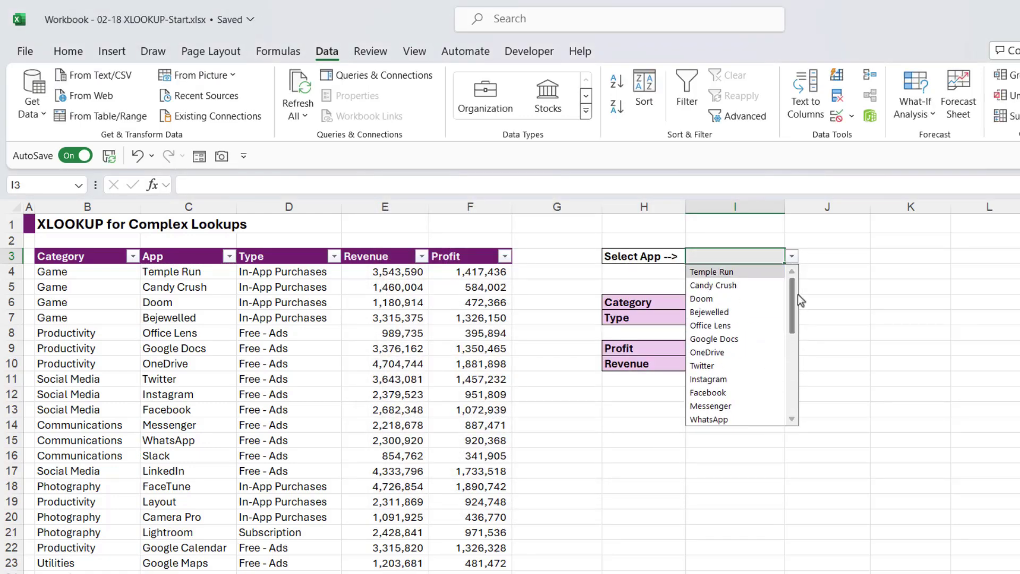
{"action": "left_click", "coordinate": [731, 282]}
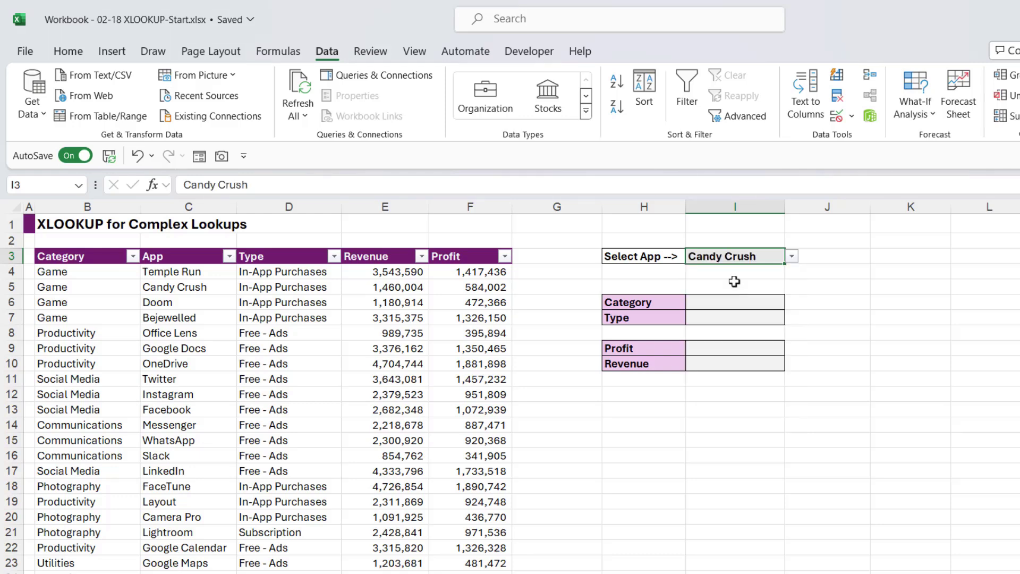
{"action": "left_click", "coordinate": [868, 285]}
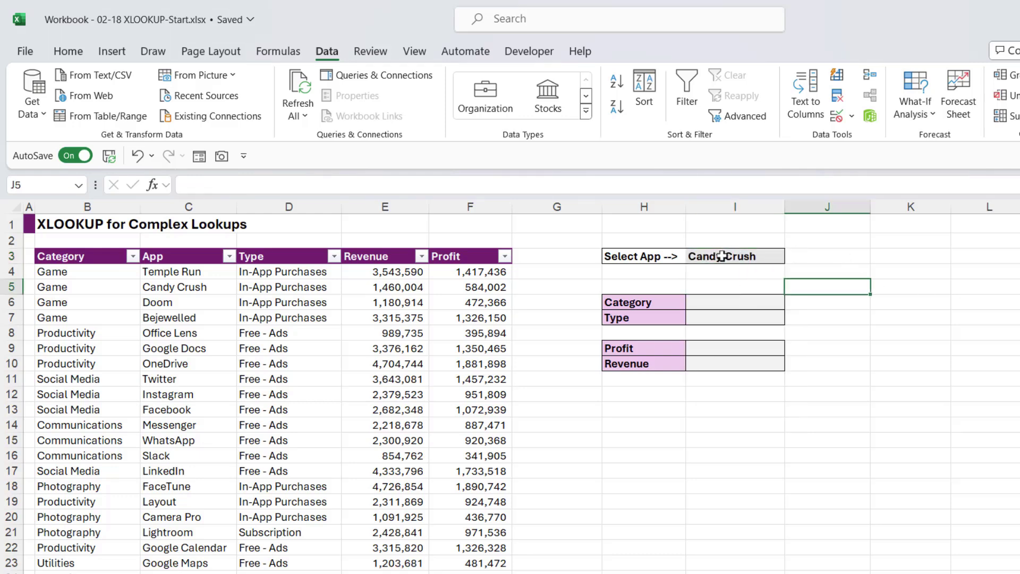
{"action": "left_click", "coordinate": [721, 256]}
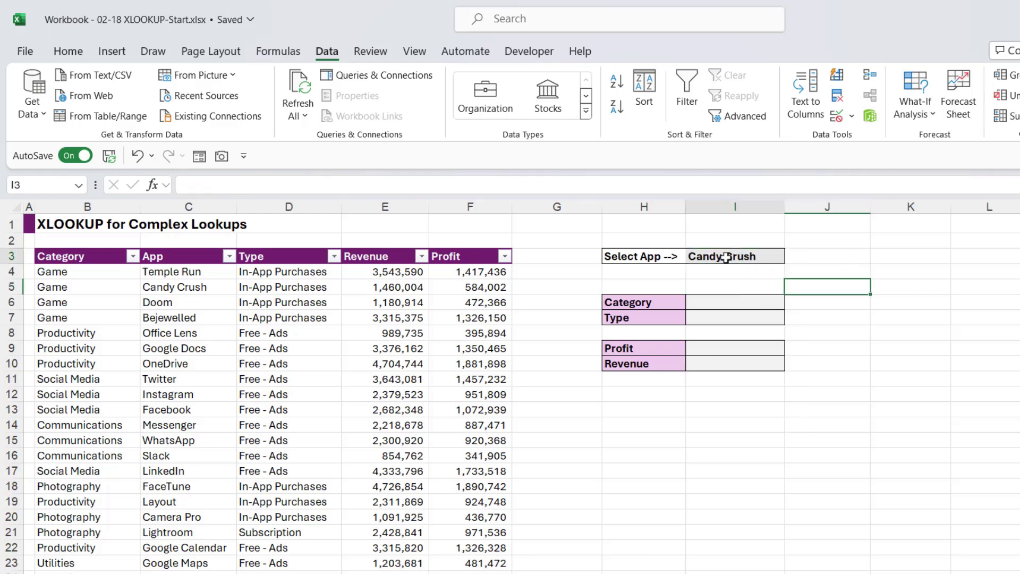
{"action": "left_click", "coordinate": [725, 303]}
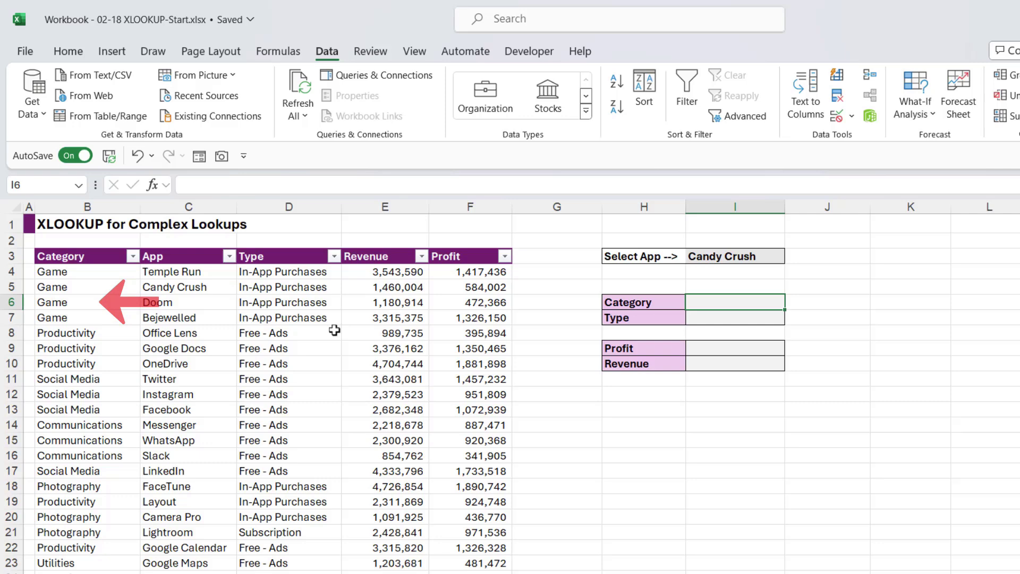
{"action": "type", "text": "=VLOOKUP("}
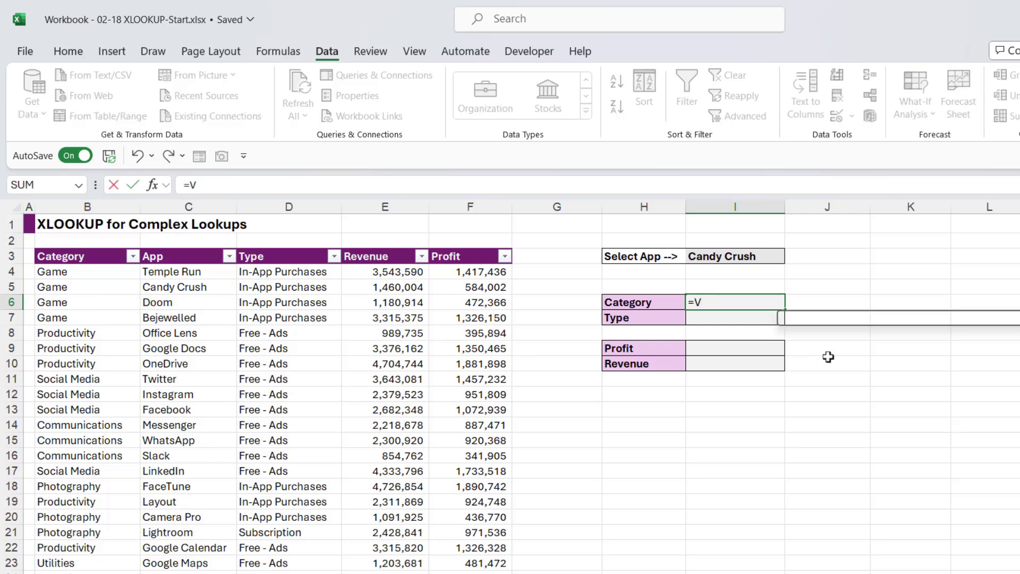
{"action": "left_click", "coordinate": [736, 258]}
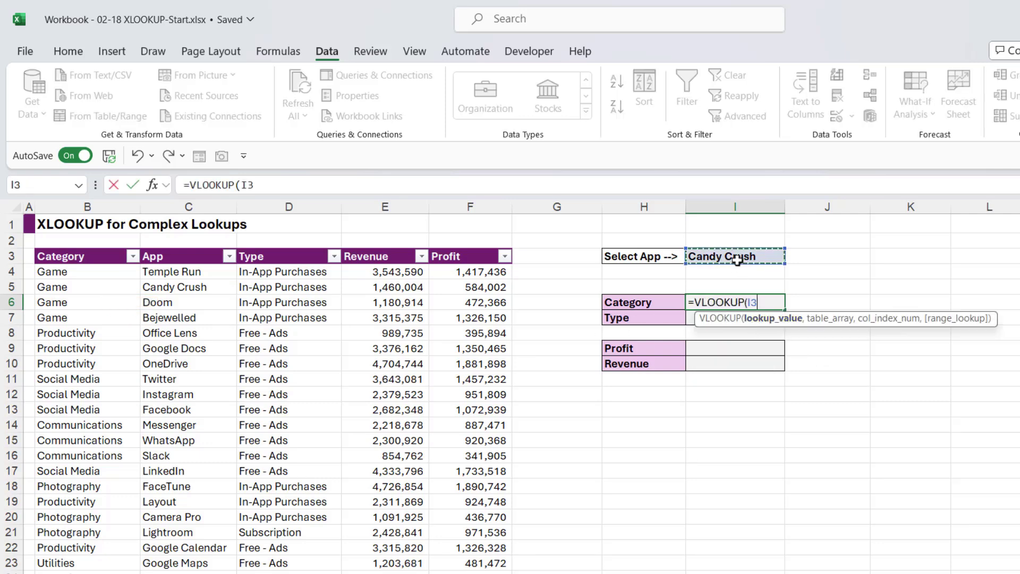
{"action": "type", "text": ","}
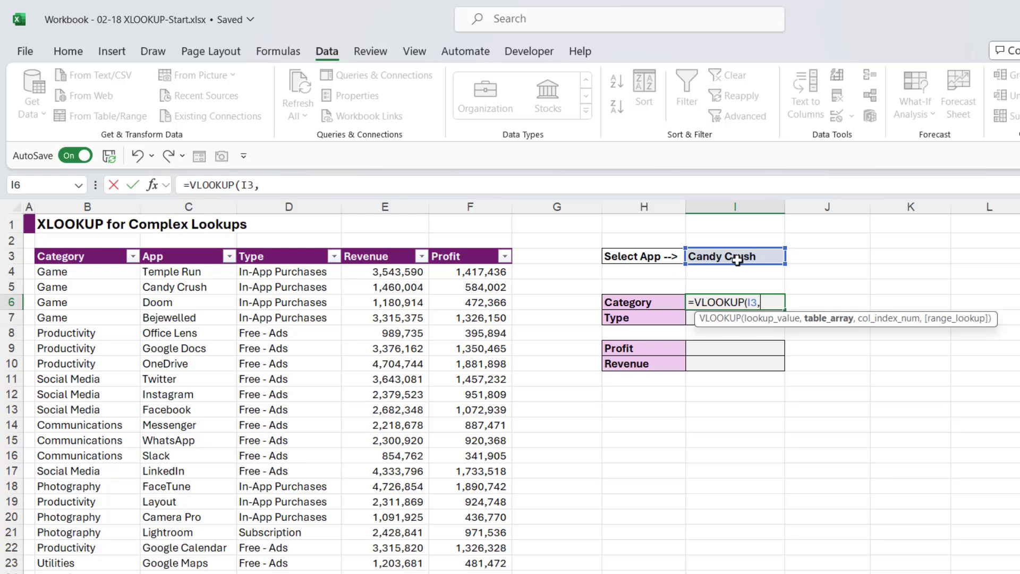
{"action": "left_click_drag", "start_coordinate": [113, 250], "coordinate": [470, 257]}
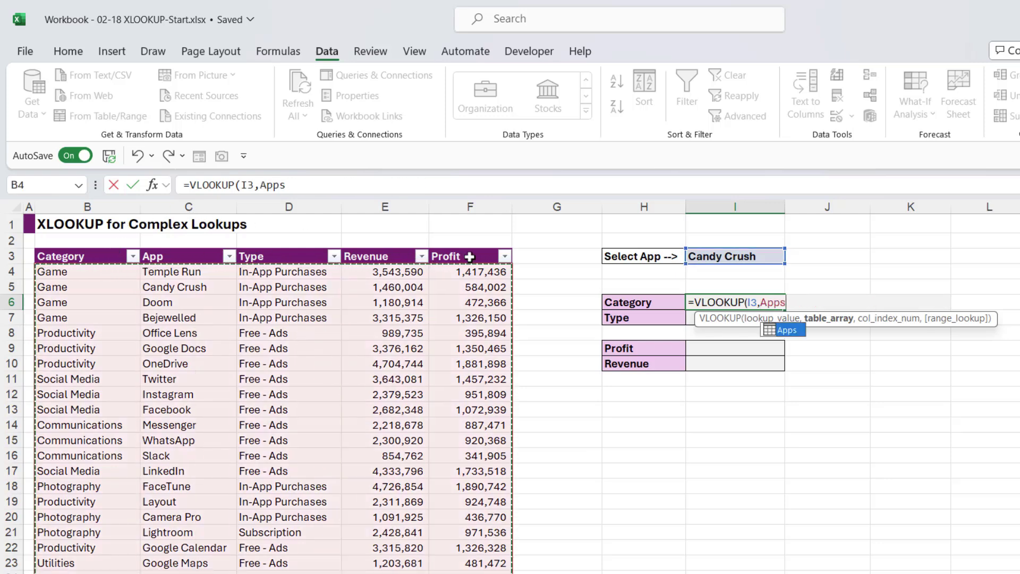
{"action": "type", "text": ","}
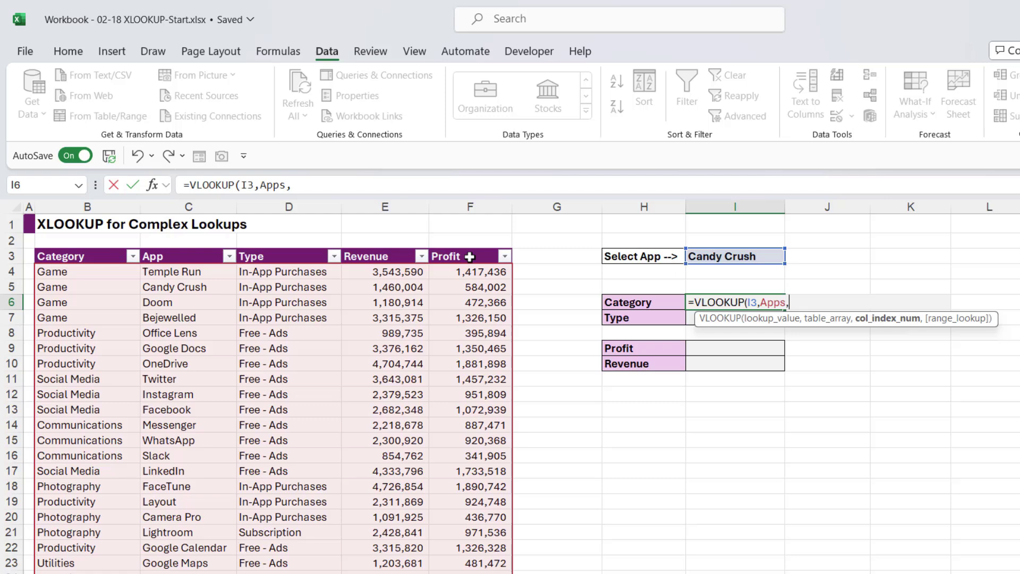
{"action": "type", "text": "-1"}
{"action": "key", "text": "BackSpace"}
{"action": "key", "text": "BackSpace"}
{"action": "key", "text": "BackSpace"}
{"action": "key", "text": "BackSpace"}
{"action": "key", "text": "BackSpace"}
{"action": "key", "text": "BackSpace"}
{"action": "key", "text": "BackSpace"}
{"action": "key", "text": "BackSpace"}
{"action": "key", "text": "BackSpace"}
{"action": "key", "text": "BackSpace"}
{"action": "key", "text": "BackSpace"}
{"action": "key", "text": "BackSpace"}
{"action": "key", "text": "BackSpace"}
{"action": "key", "text": "BackSpace"}
{"action": "key", "text": "BackSpace"}
{"action": "key", "text": "BackSpace"}
{"action": "key", "text": "BackSpace"}
{"action": "key", "text": "BackSpace"}
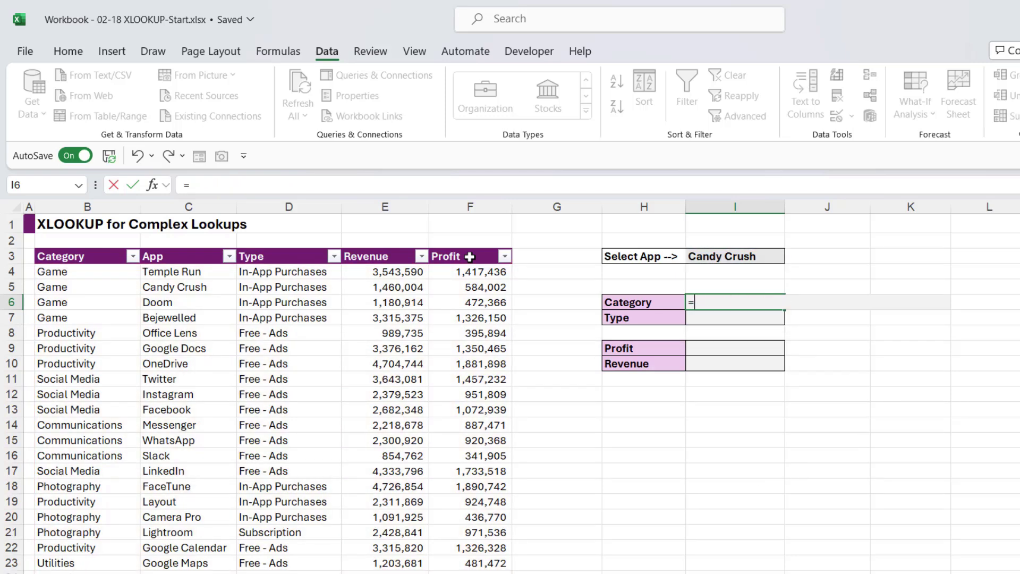
Enter =INDEX(Apps[Category],MATCH(I3,Apps[App],0)) in I6.
{"action": "type", "text": "INDEX"}
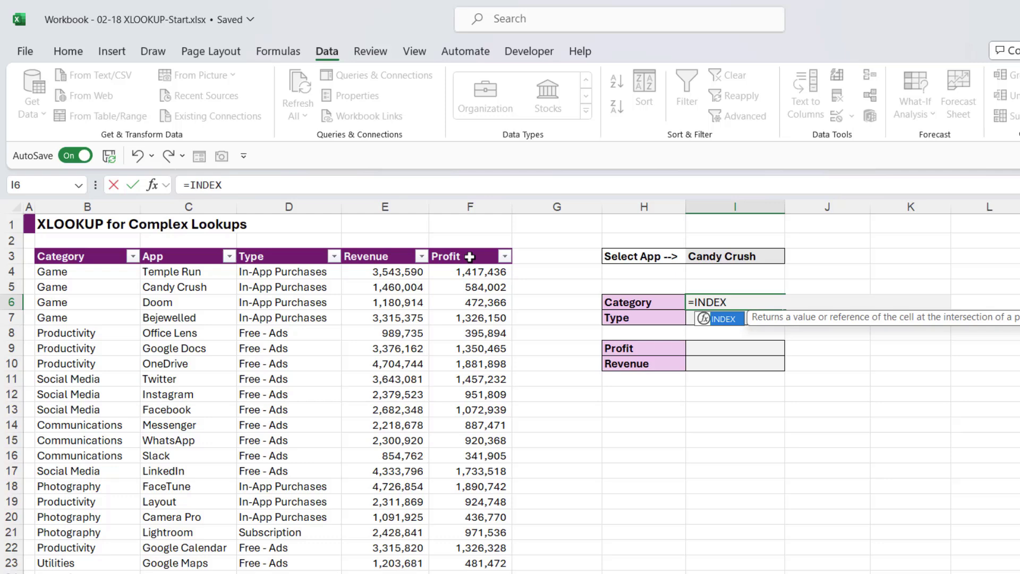
{"action": "type", "text": "("}
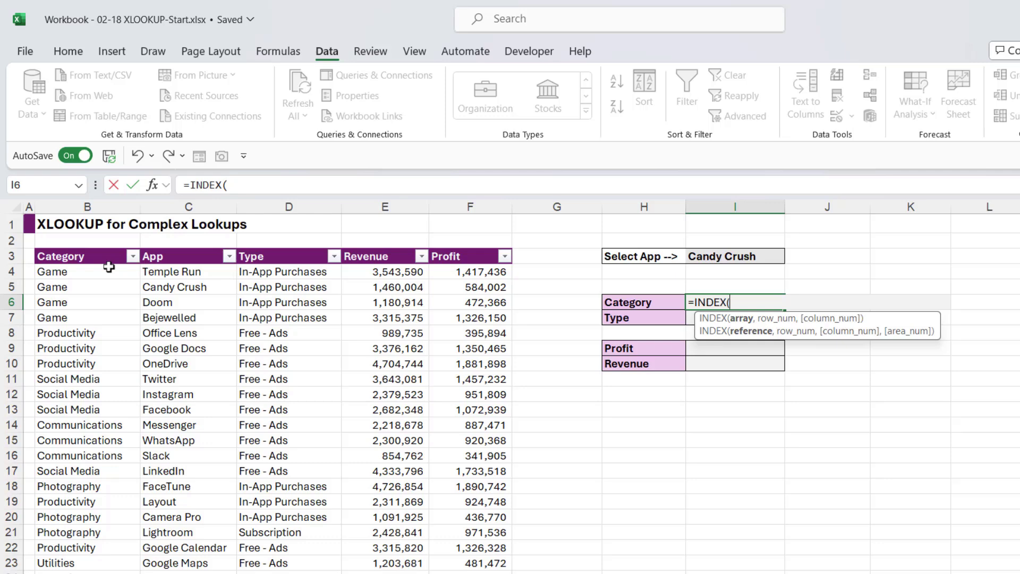
{"action": "left_click", "coordinate": [102, 248]}
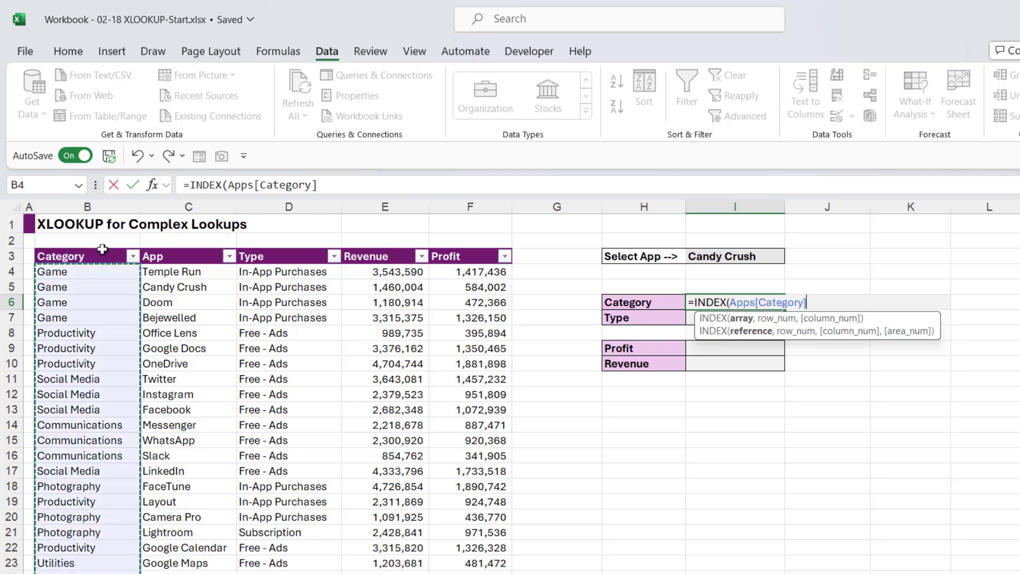
{"action": "type", "text": ",MATCH("}
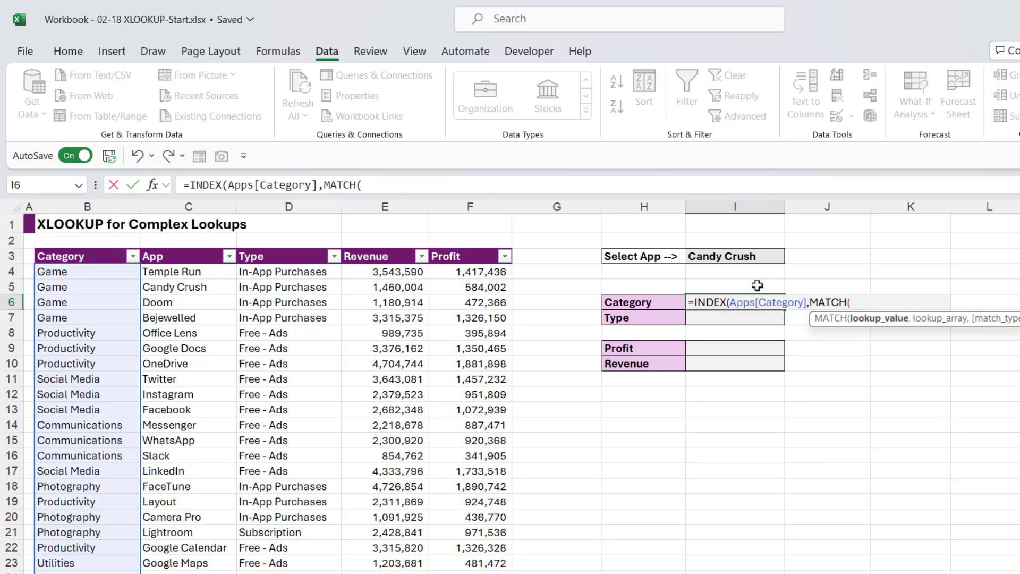
{"action": "left_click", "coordinate": [749, 257]}
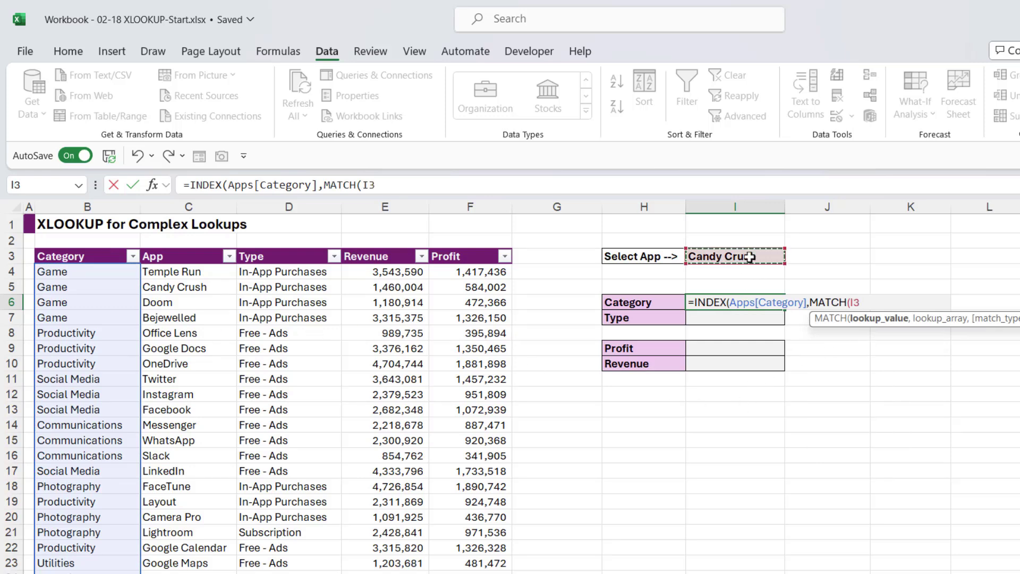
{"action": "type", "text": ","}
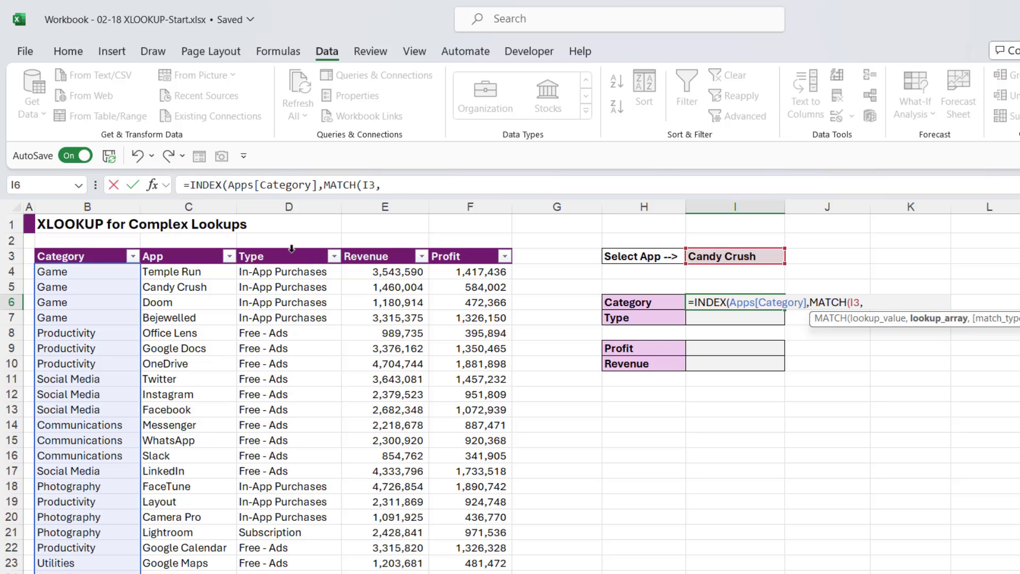
{"action": "left_click", "coordinate": [207, 250]}
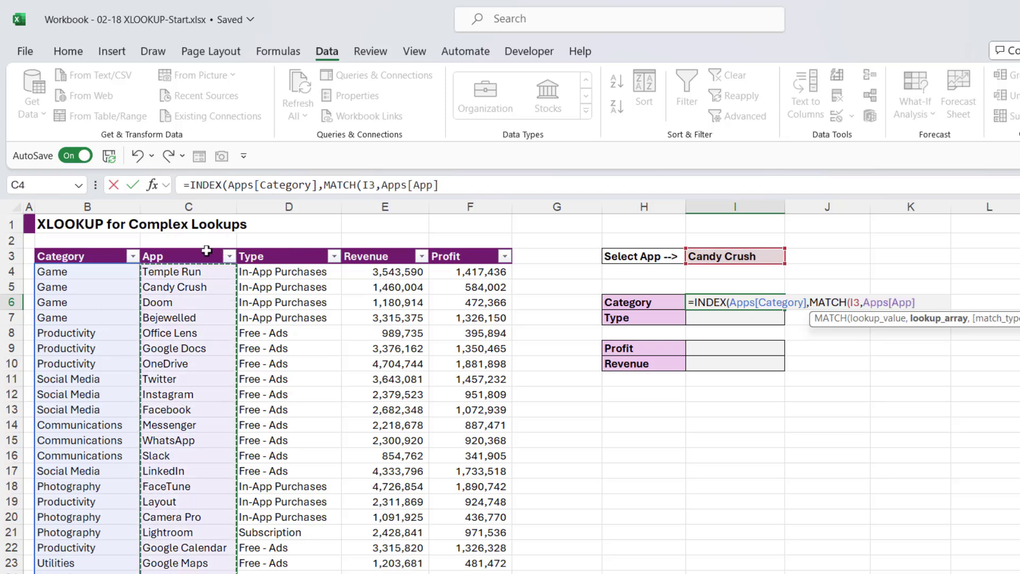
{"action": "type", "text": ","}
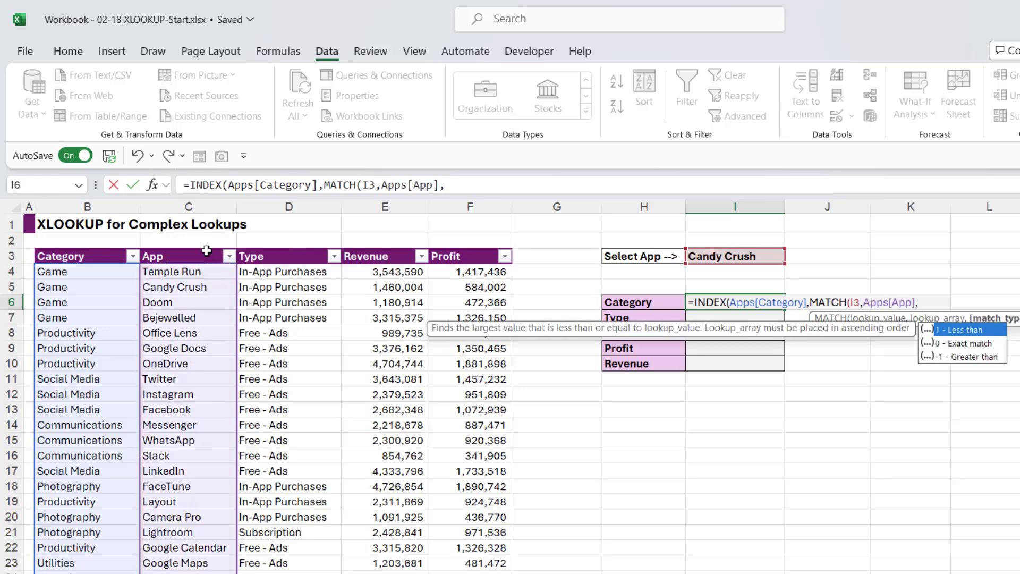
{"action": "type", "text": "0))"}
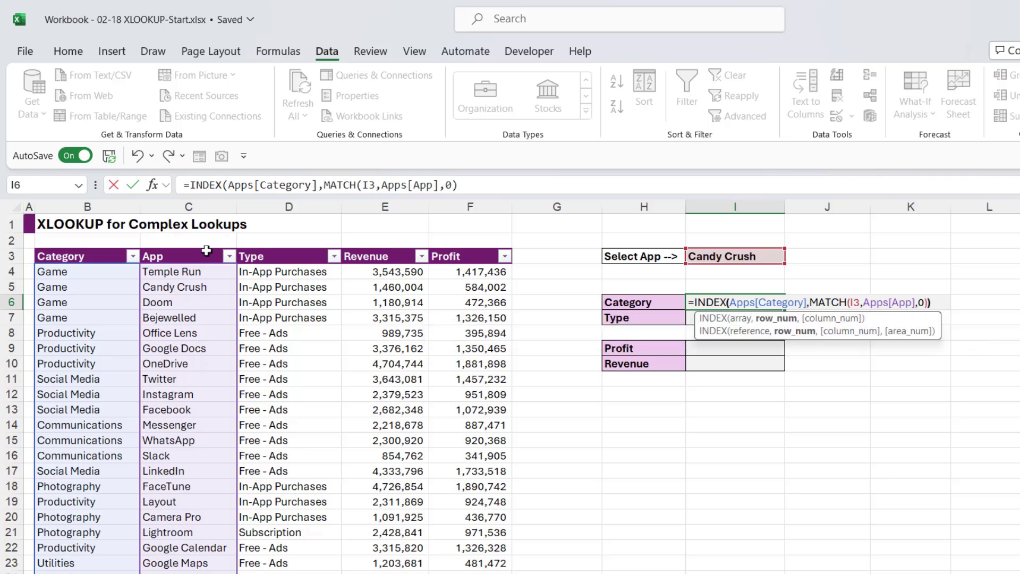
{"action": "key", "text": "Return"}
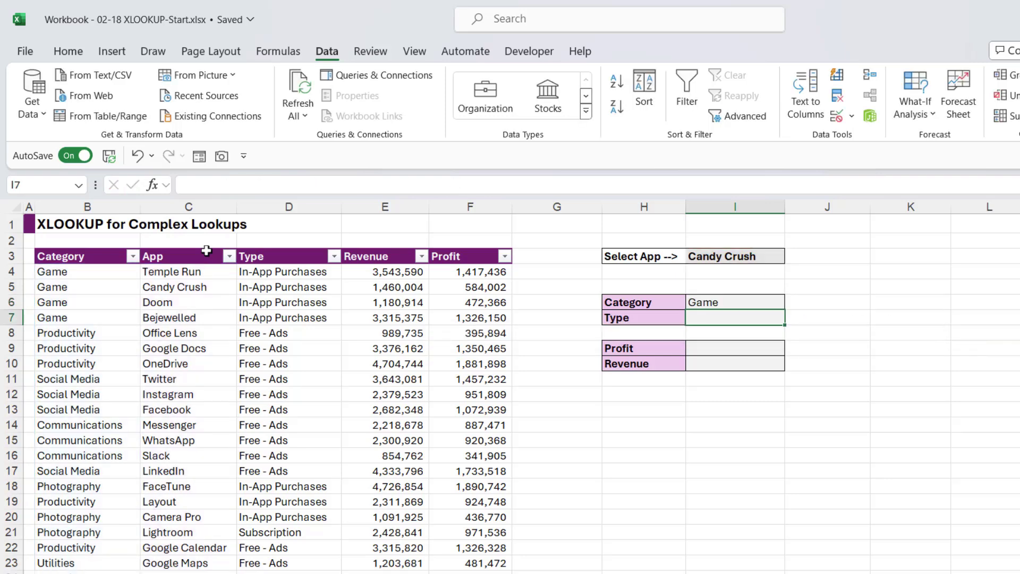
Confirm I6 shows Game, matching Candy Crush's category in the table.
{"action": "left_click", "coordinate": [704, 301]}
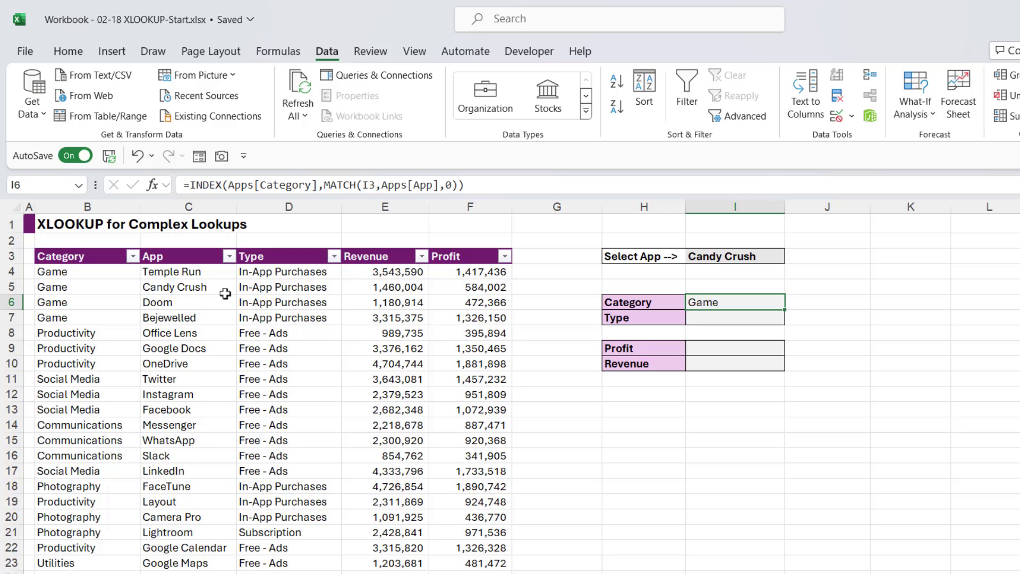
{"action": "left_click_drag", "start_coordinate": [75, 284], "coordinate": [219, 293]}
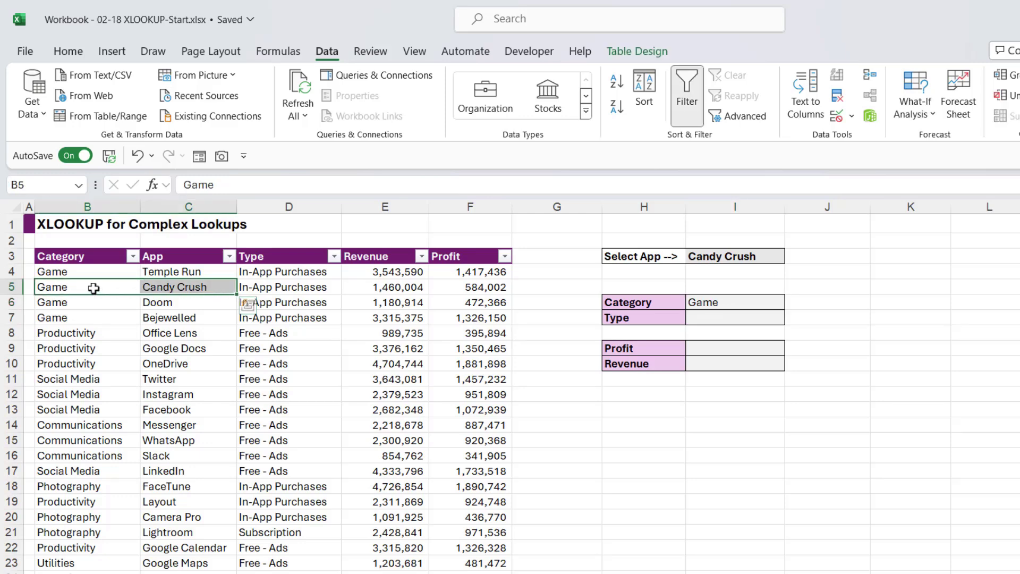
{"action": "left_click", "coordinate": [726, 301]}
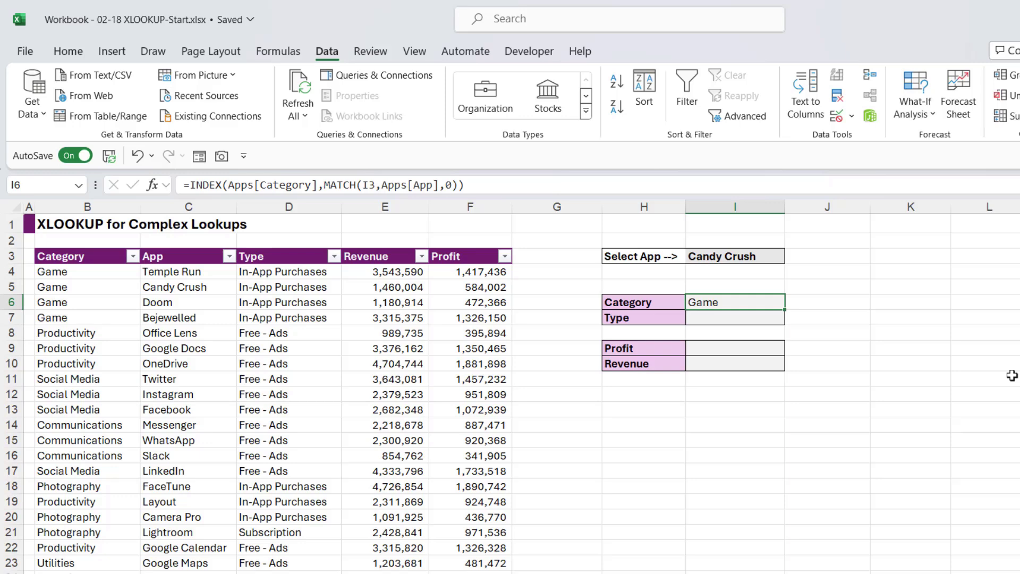
{"action": "key", "text": "Delete"}
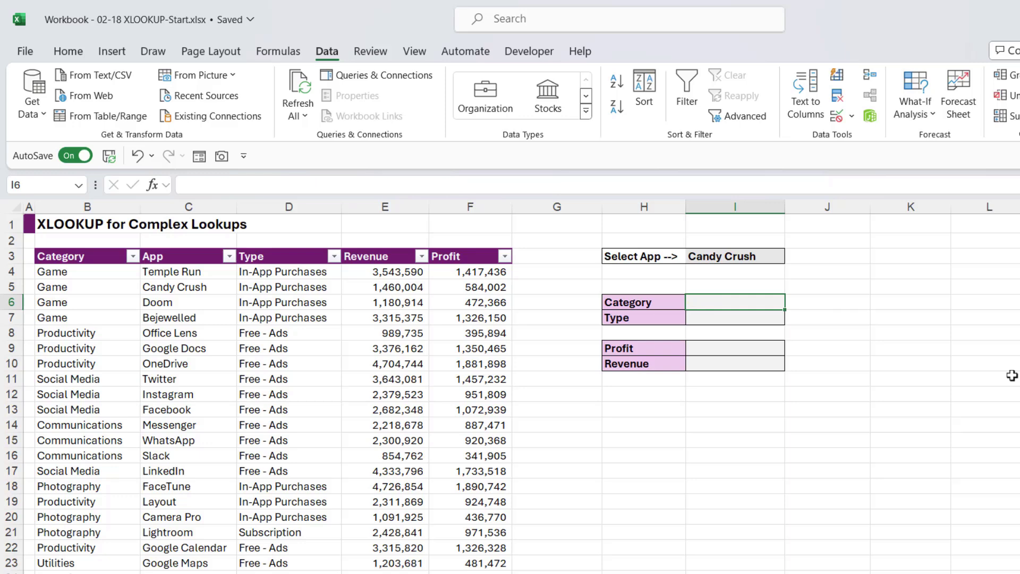
{"action": "type", "text": "="}
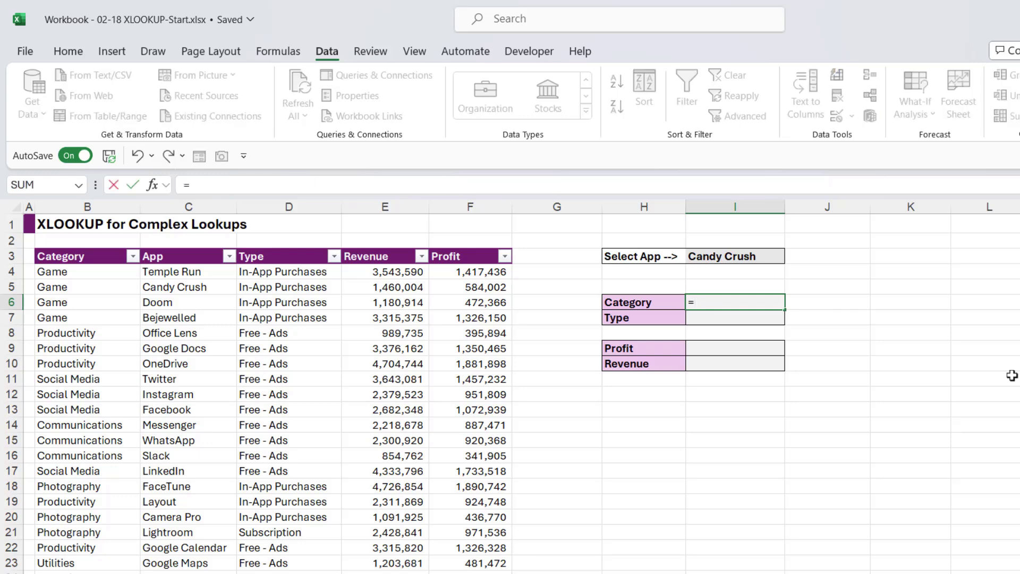
{"action": "type", "text": "XLOOKUP"}
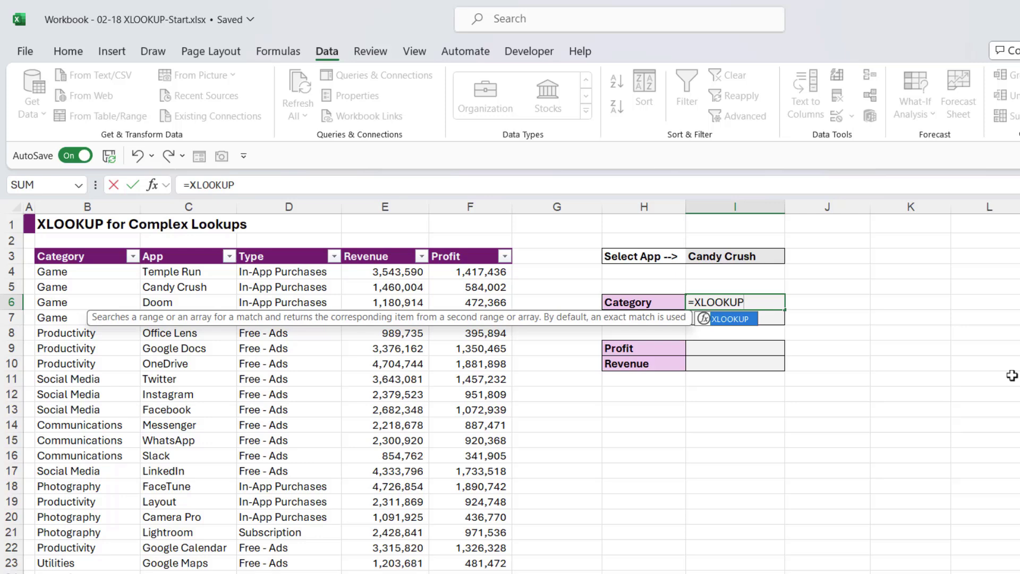
{"action": "type", "text": "("}
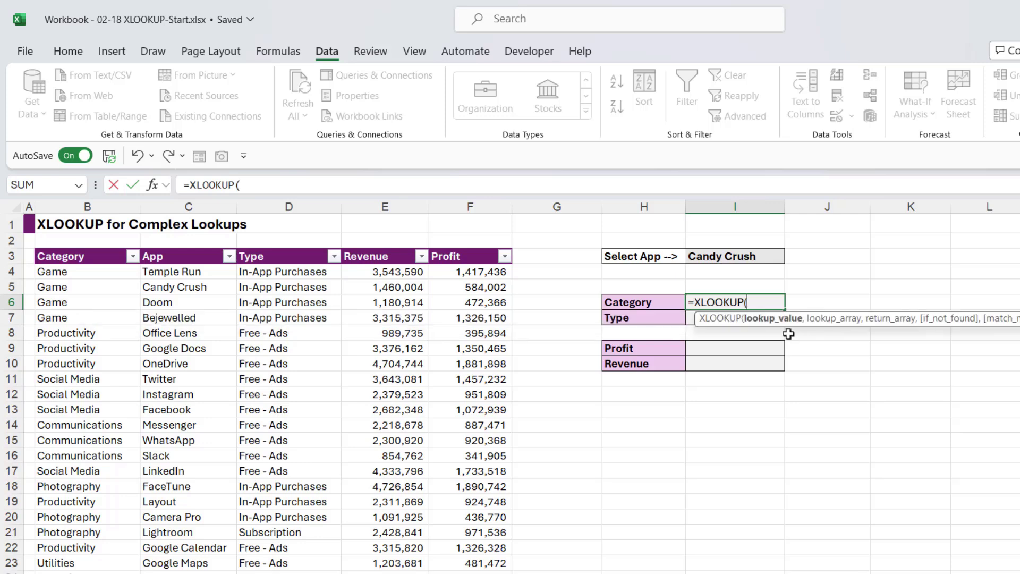
{"action": "left_click", "coordinate": [731, 257]}
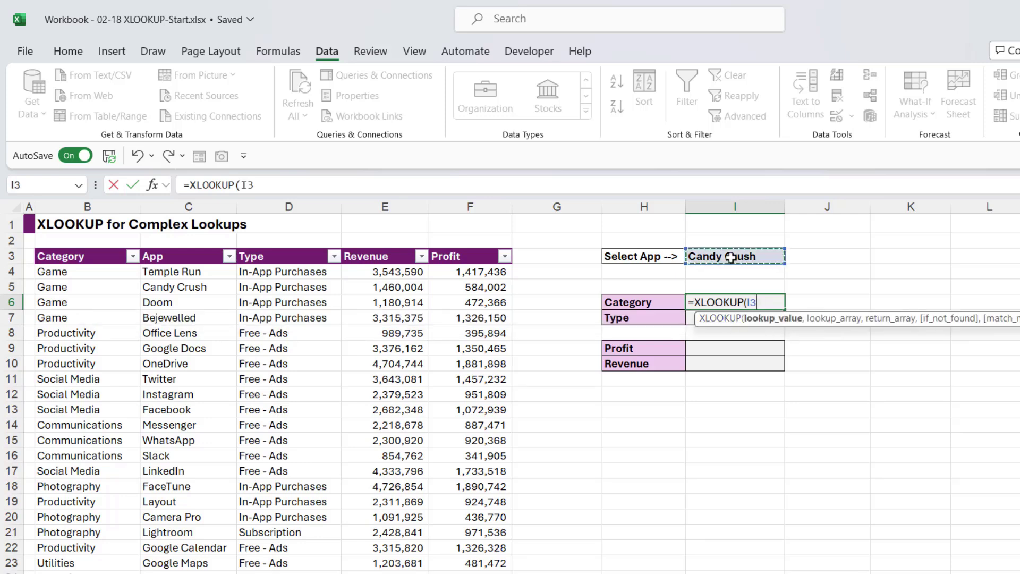
{"action": "type", "text": ","}
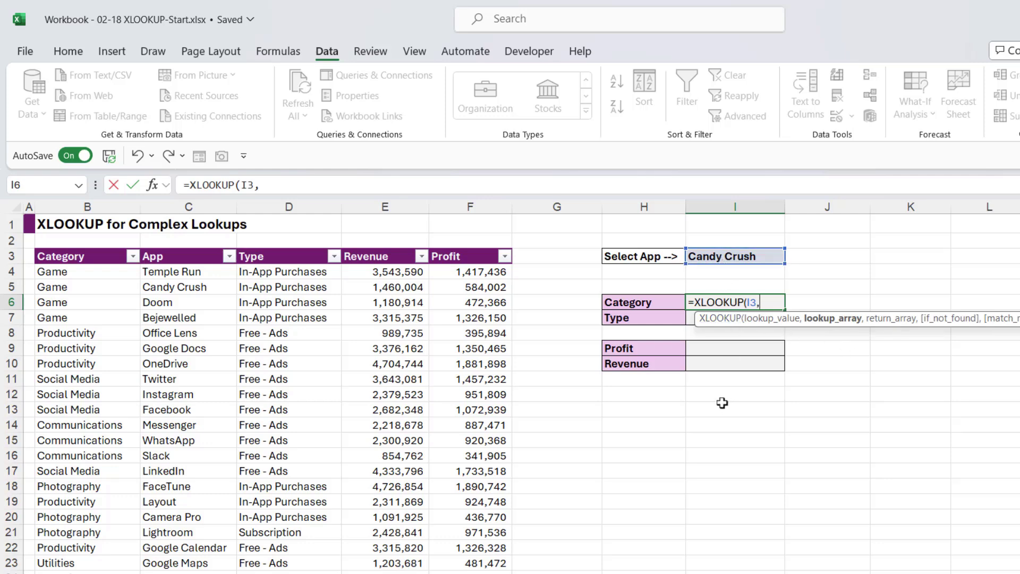
{"action": "left_click", "coordinate": [201, 246]}
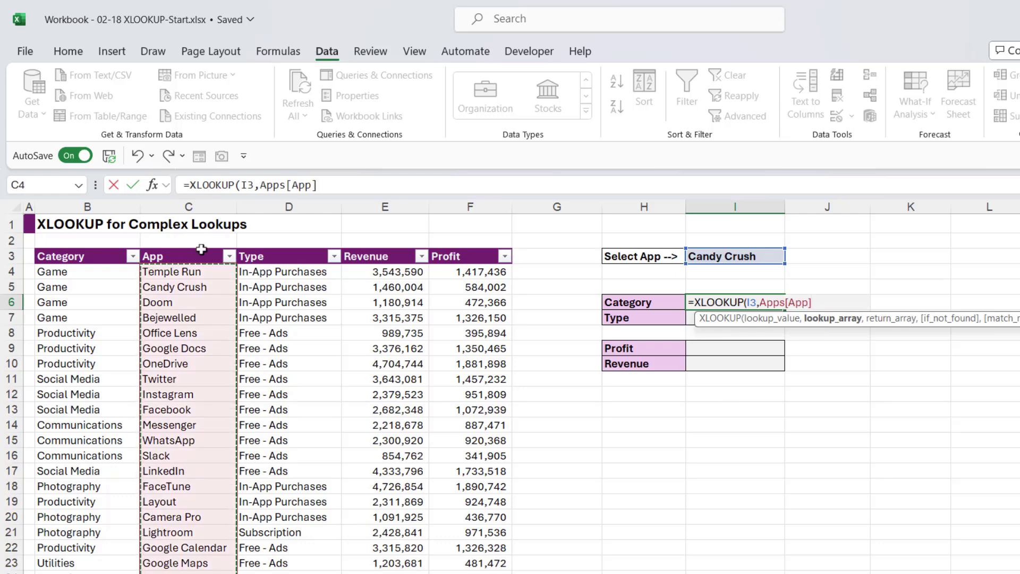
{"action": "type", "text": ","}
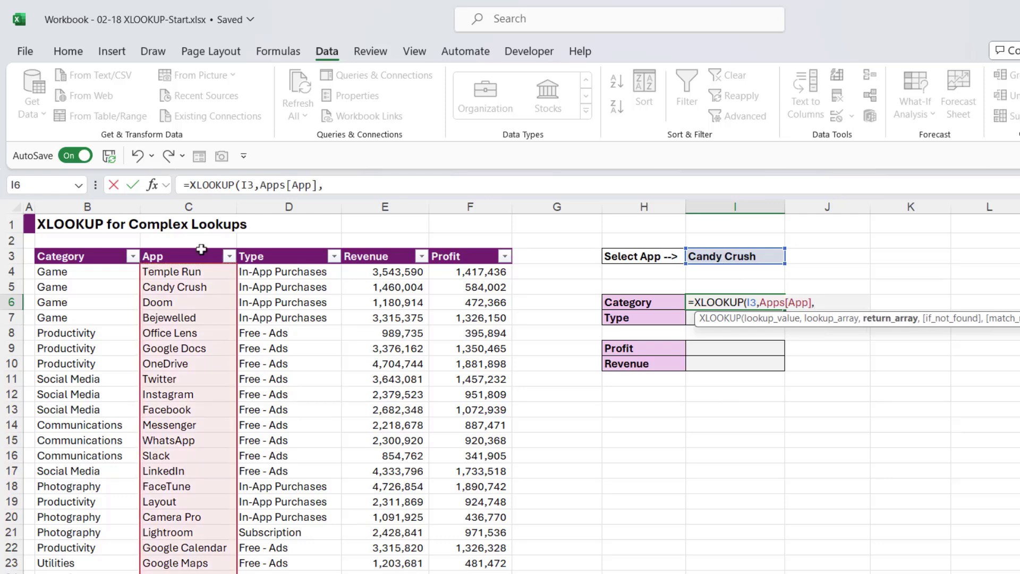
{"action": "left_click", "coordinate": [108, 247]}
{"action": "type", "text": ")"}
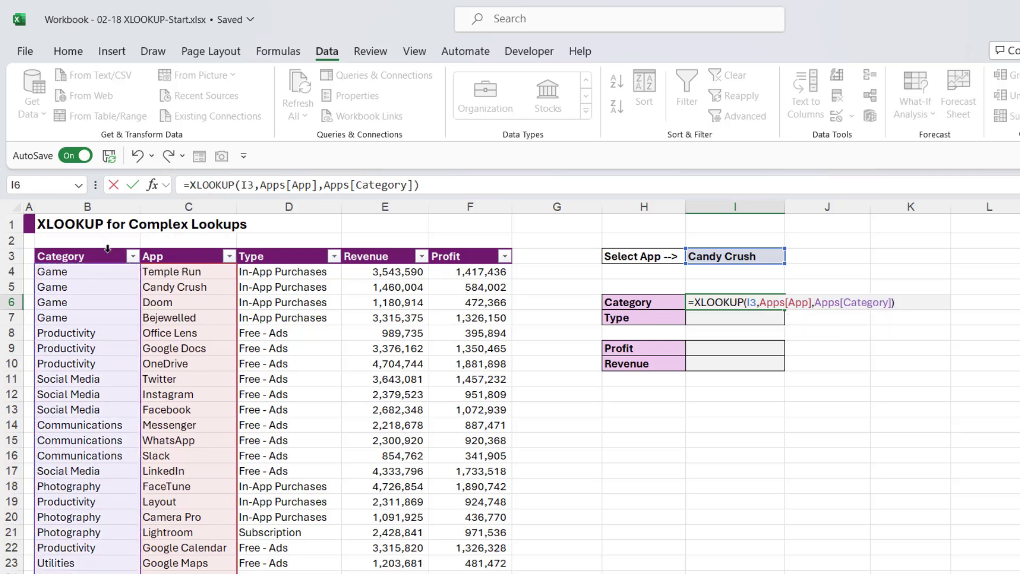
{"action": "key", "text": "Return"}
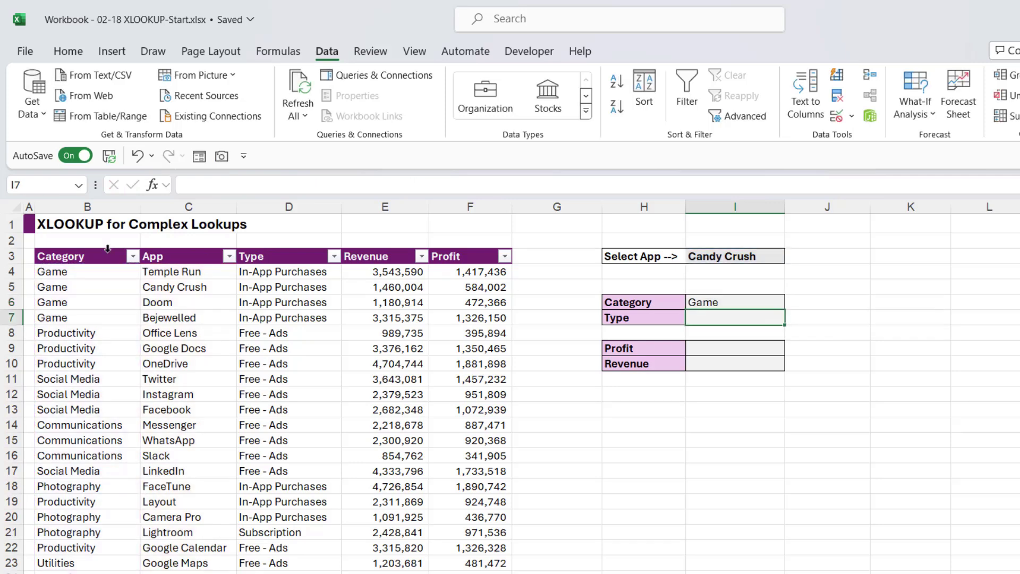
{"action": "left_click", "coordinate": [705, 300]}
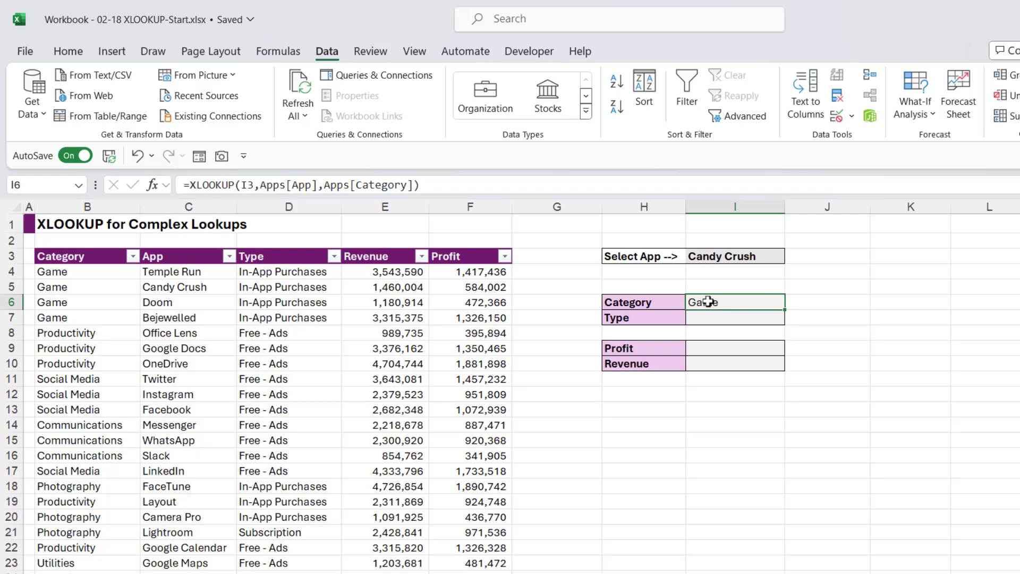
In I7, start =XLOOKUP(I3,Apps[App],Apps[Type], using I3 and the App and Type columns.
{"action": "left_click", "coordinate": [725, 321]}
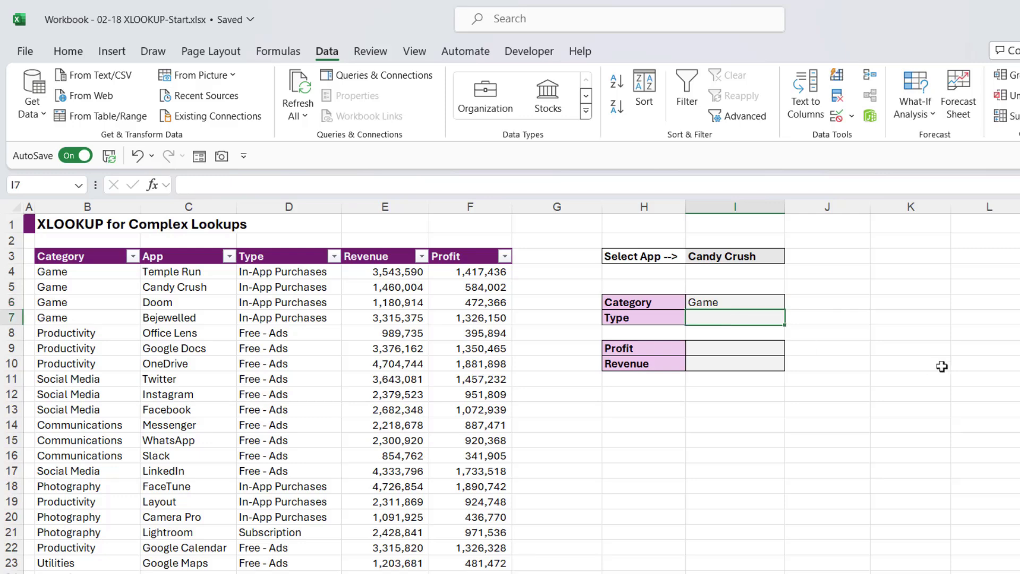
{"action": "type", "text": "=XLOOKUP("}
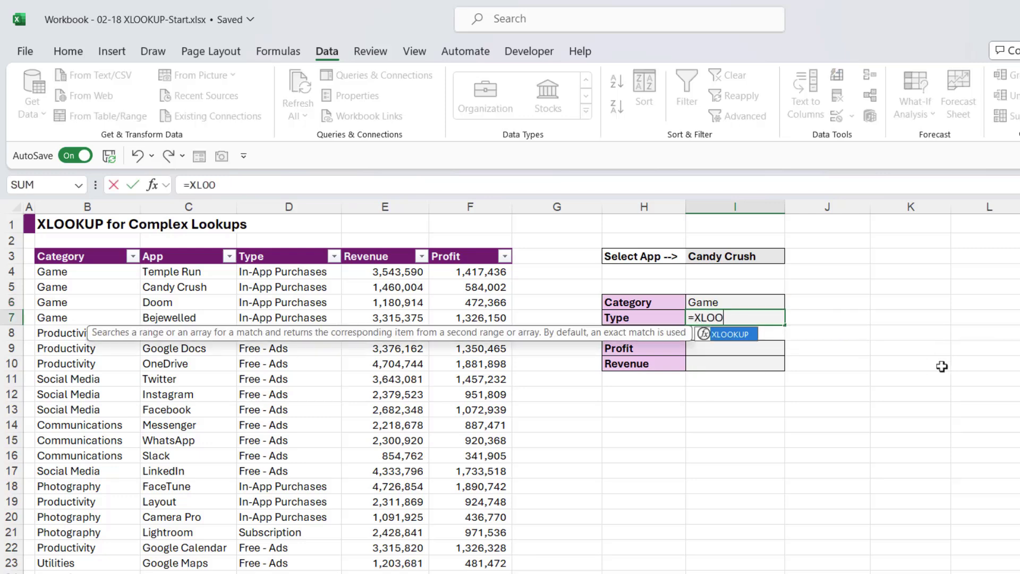
{"action": "left_click", "coordinate": [734, 256]}
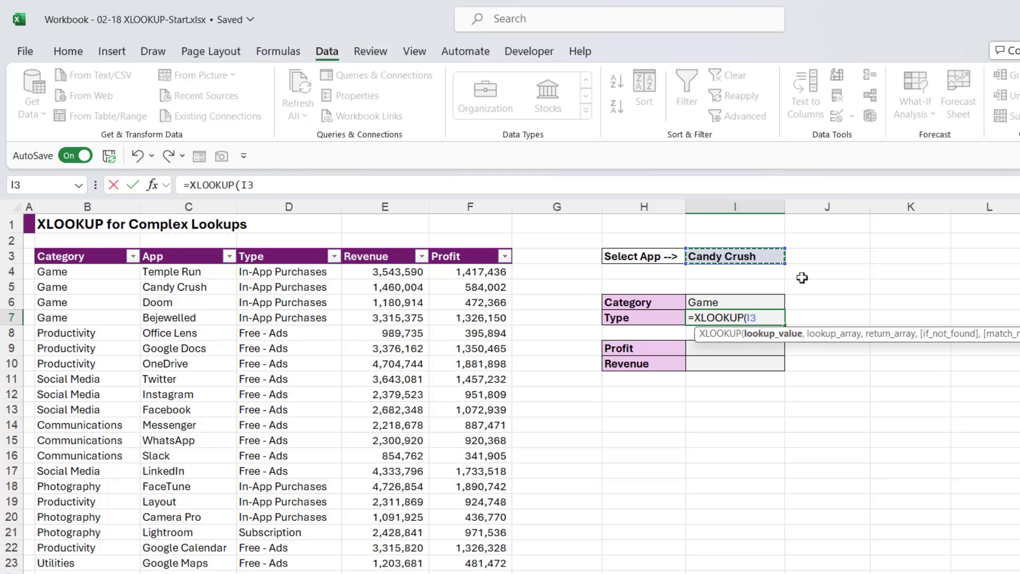
{"action": "type", "text": ","}
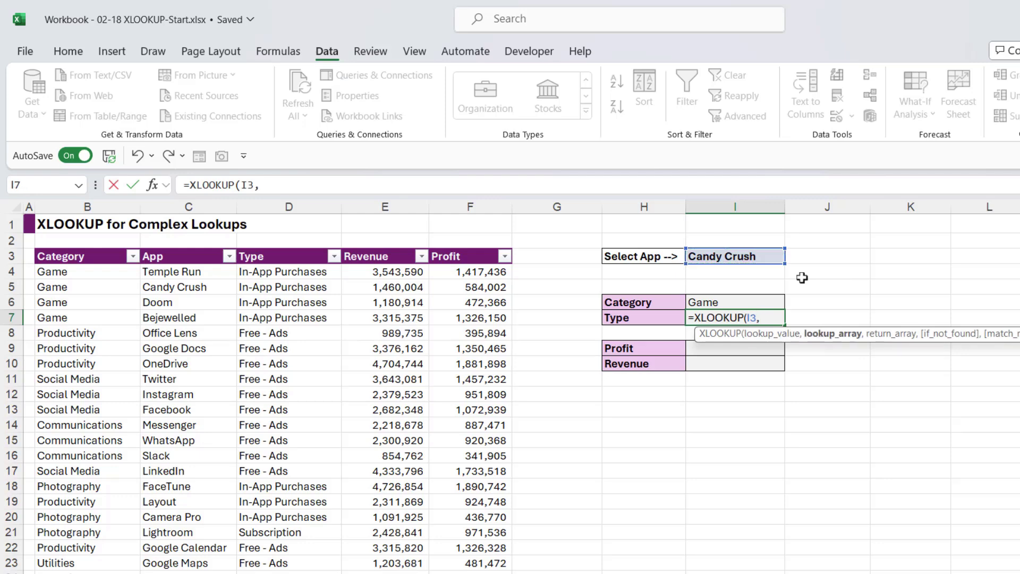
{"action": "left_click", "coordinate": [185, 246]}
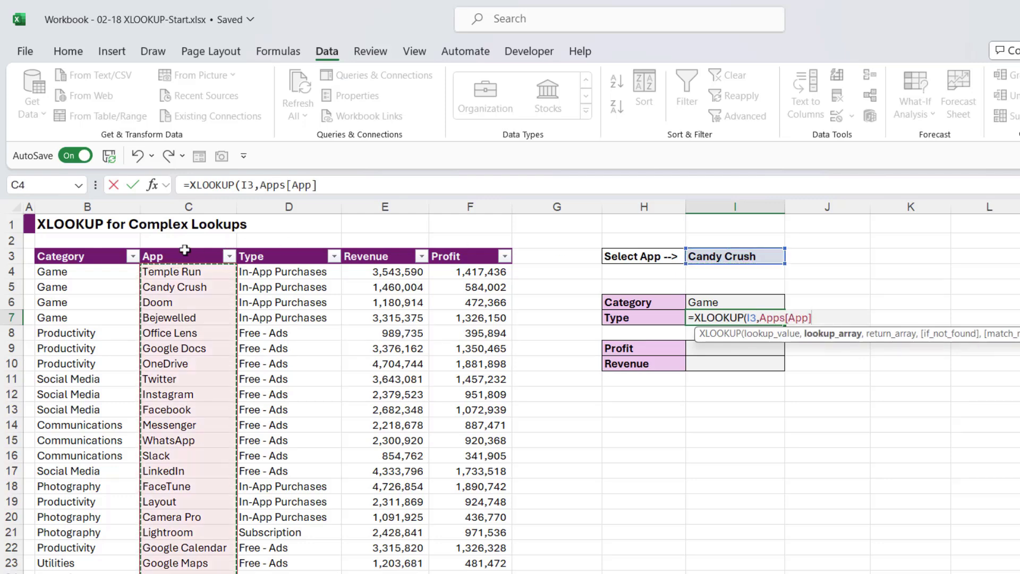
{"action": "type", "text": ","}
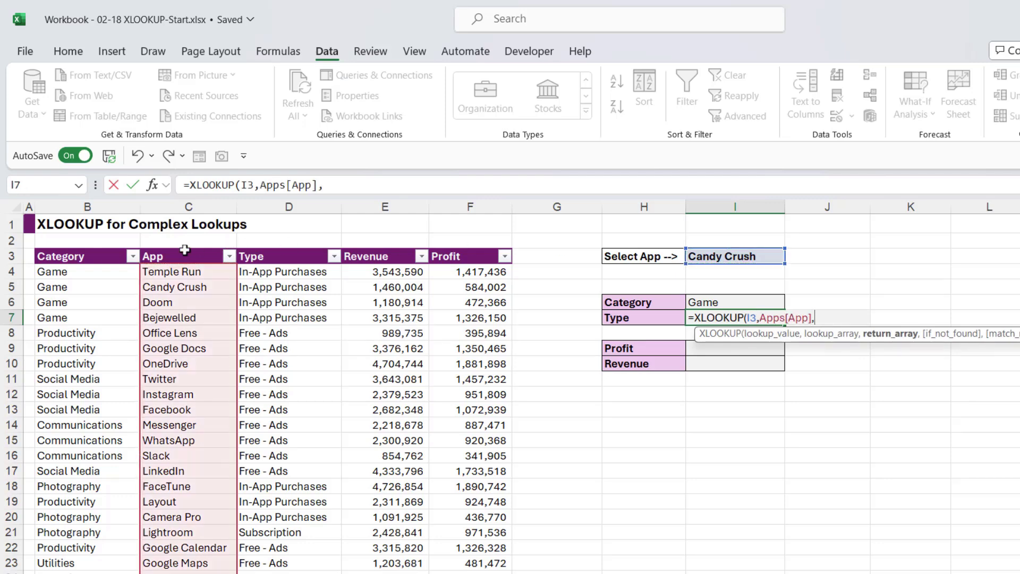
{"action": "left_click", "coordinate": [283, 248]}
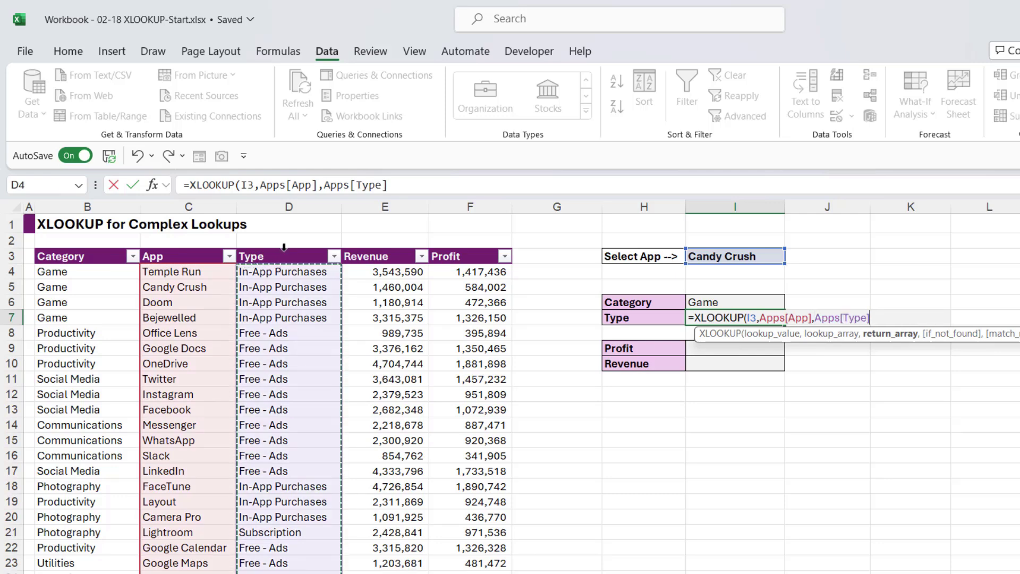
{"action": "type", "text": ","}
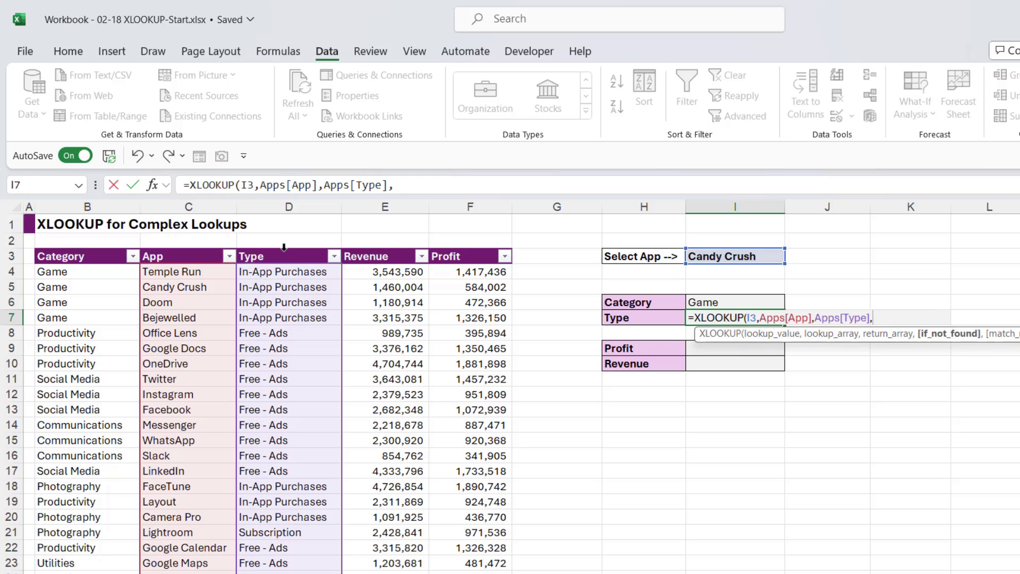
Add "No Record" as the not-found text and 0 for exact match to the I7 formula.
{"action": "type", "text": "\"No Record"}
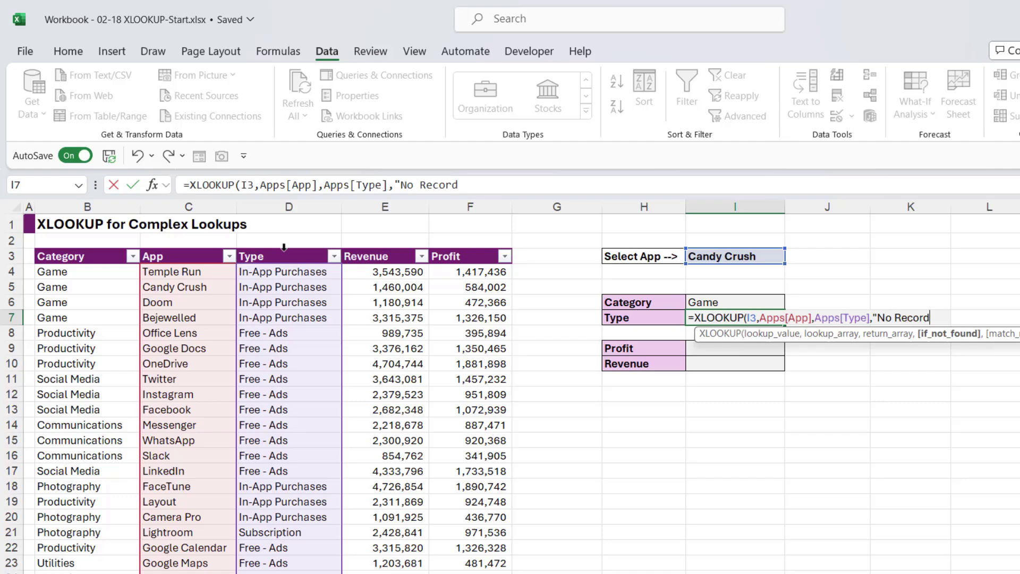
{"action": "type", "text": "\","}
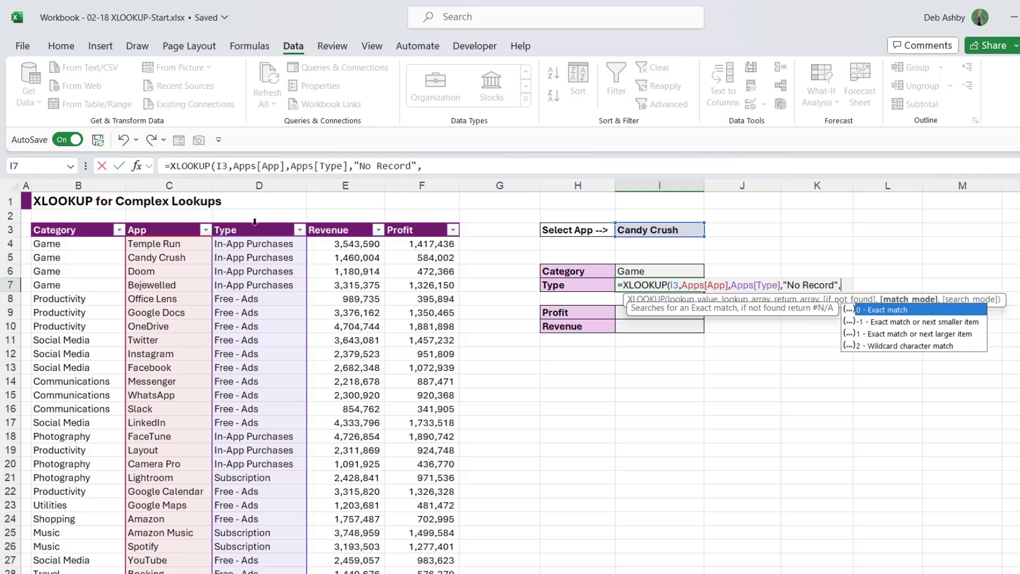
{"action": "type", "text": "0,"}
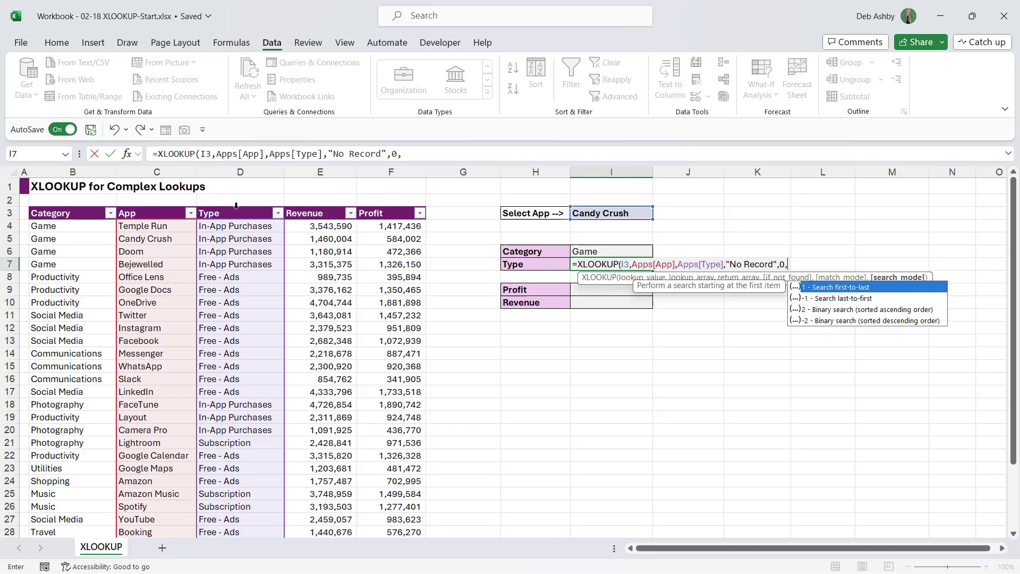
Close the I7 XLOOKUP with search mode 1 (first-to-last), returning In-App Purchases.
{"action": "key", "text": "Down"}
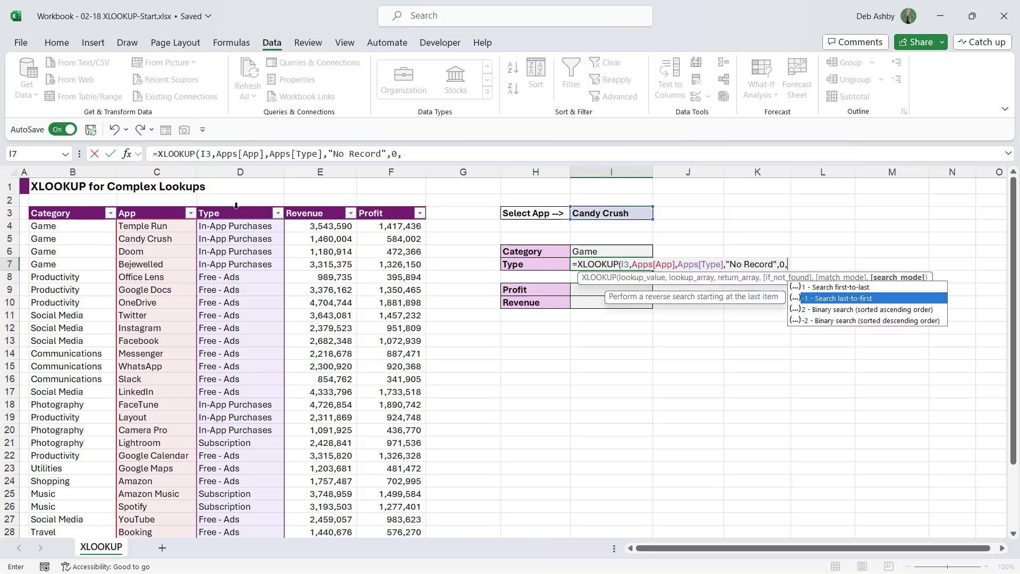
{"action": "key", "text": "Down"}
{"action": "key", "text": "Down"}
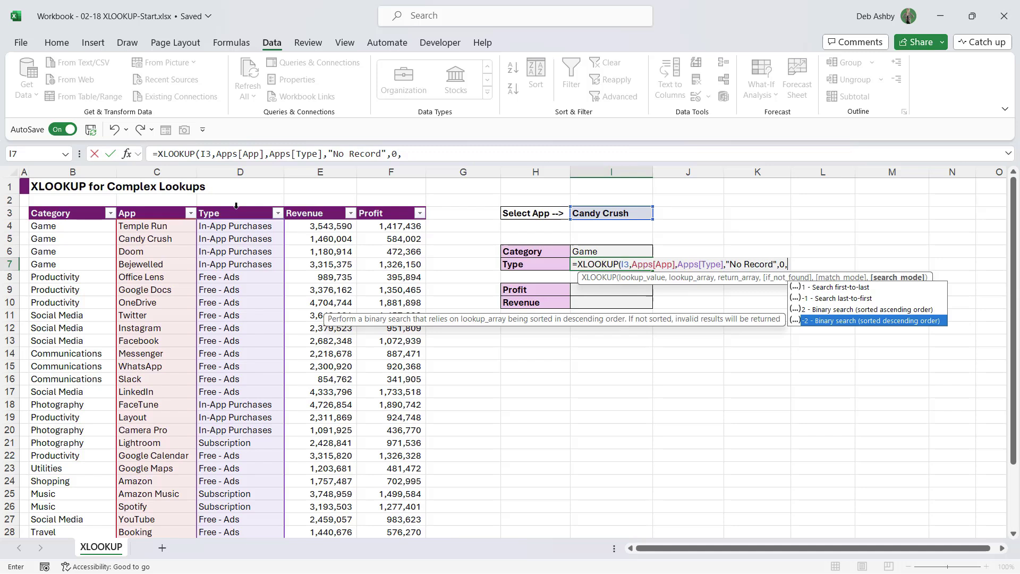
{"action": "key", "text": "Up"}
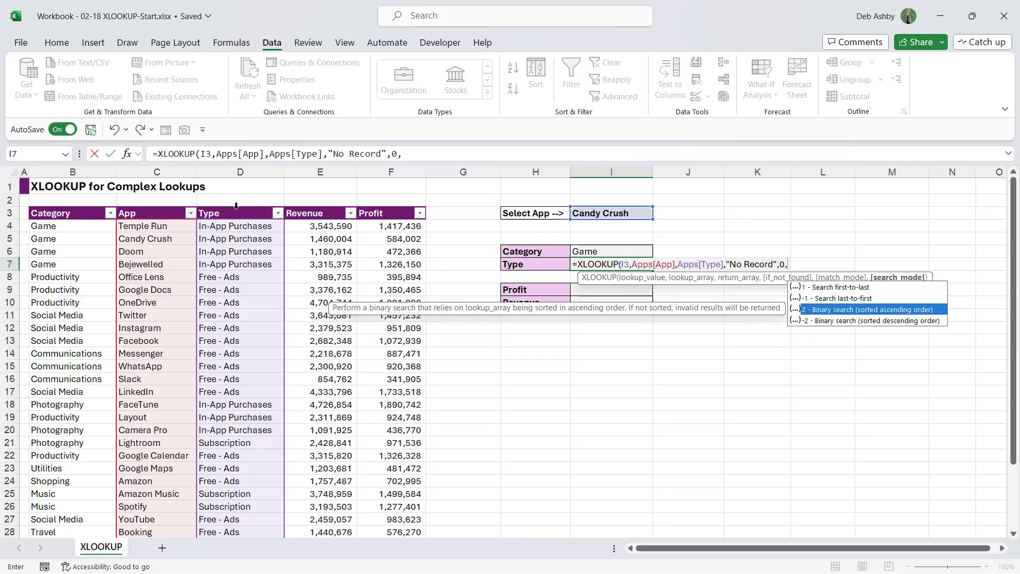
{"action": "key", "text": "Up"}
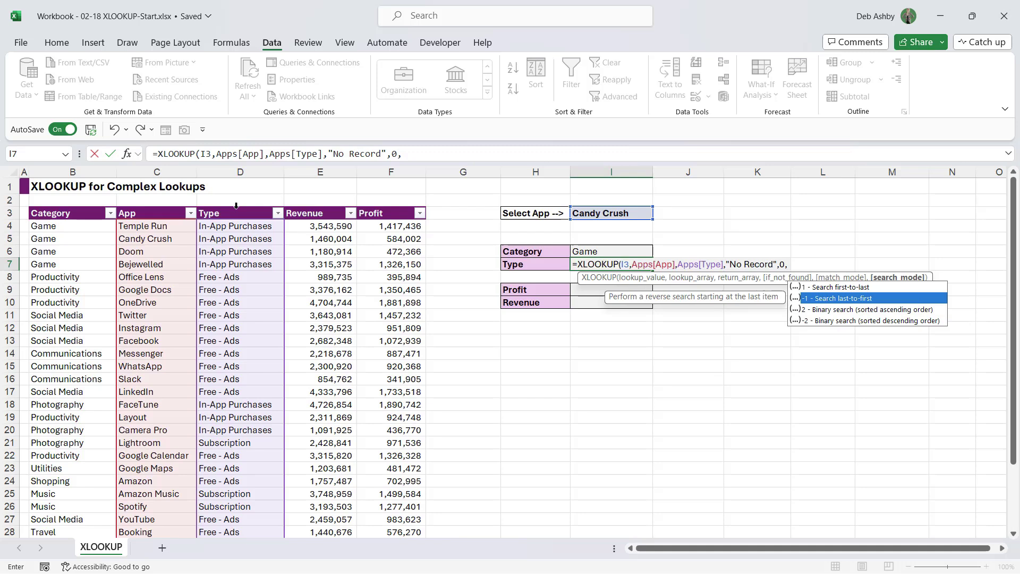
{"action": "key", "text": "Up"}
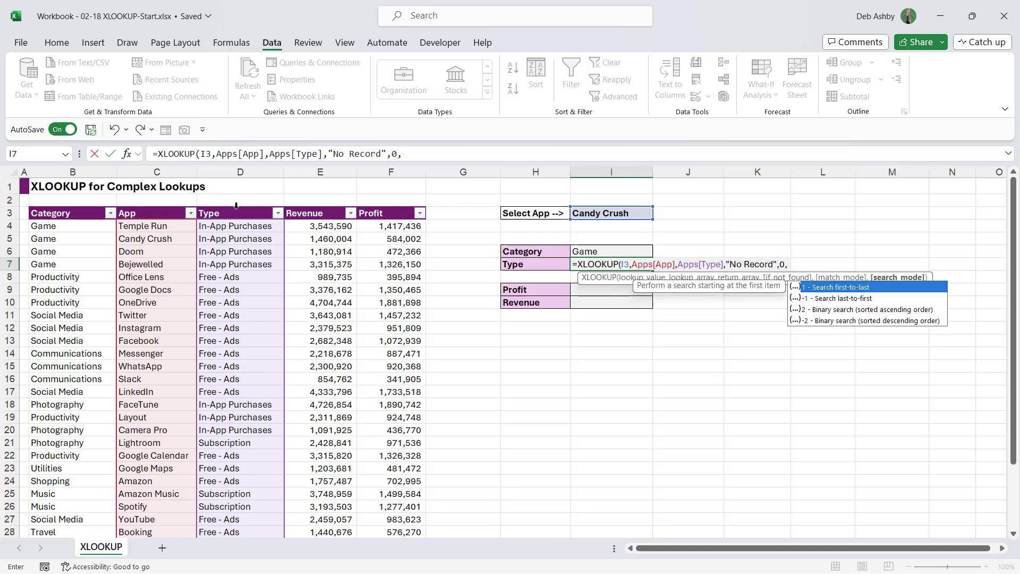
{"action": "type", "text": "1"}
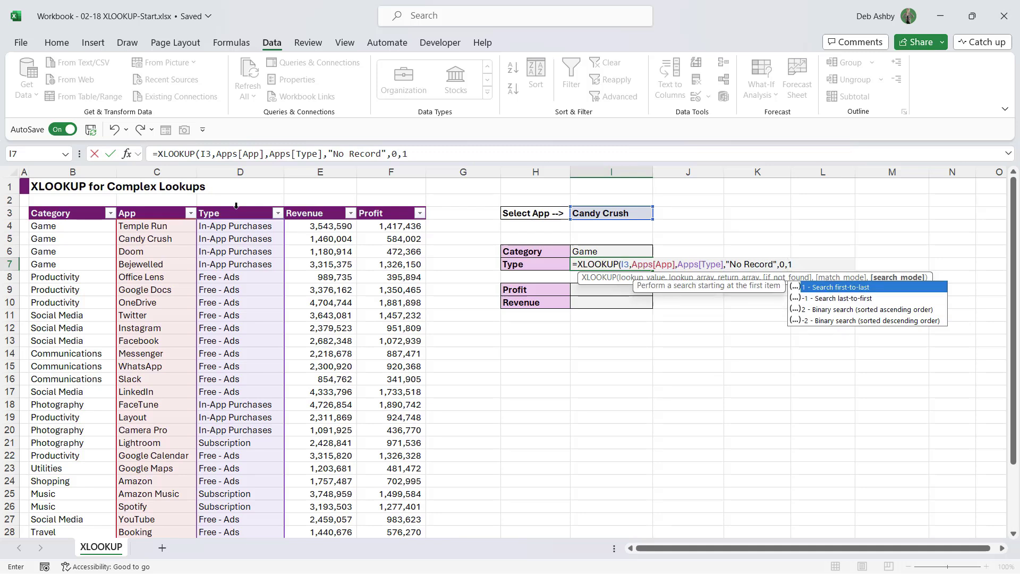
{"action": "type", "text": ")"}
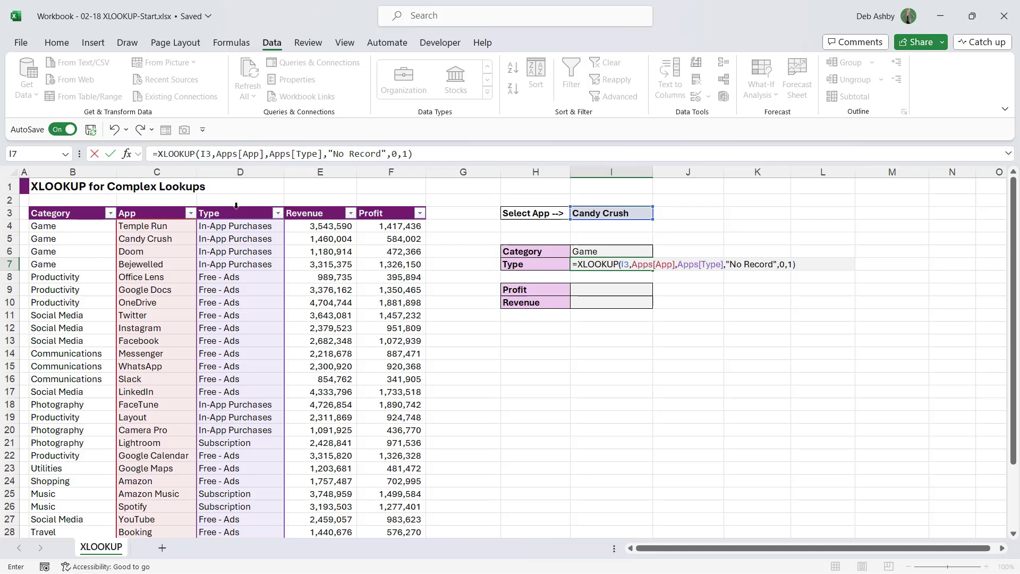
{"action": "key", "text": "Return"}
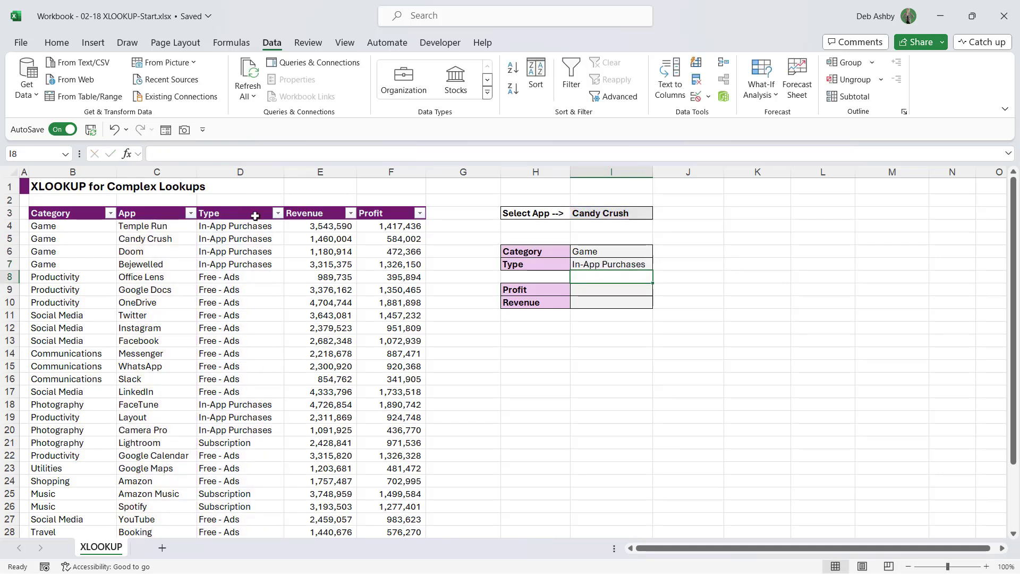
{"action": "left_click", "coordinate": [611, 265]}
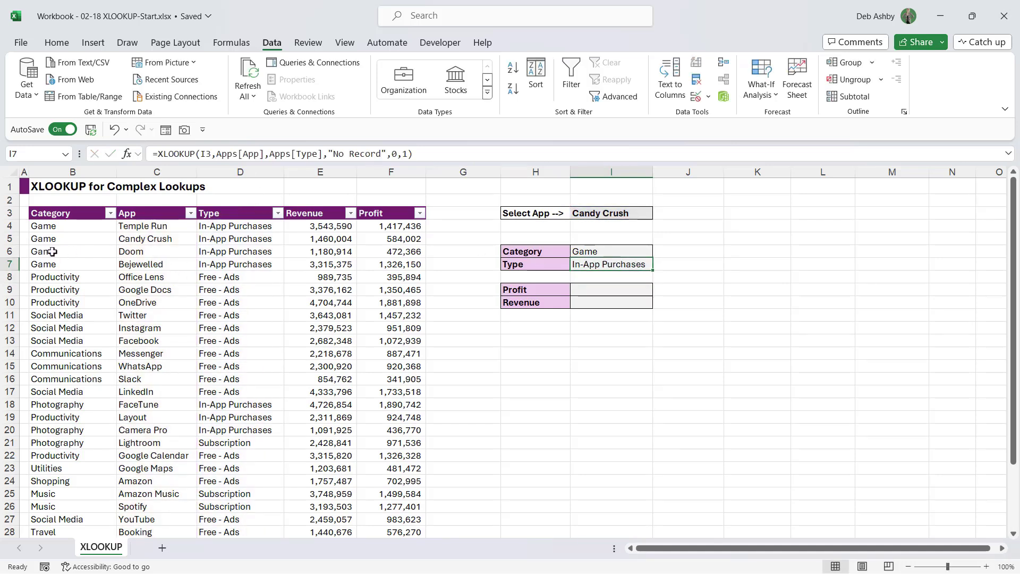
Compare Candy Crush's table row and review the Profit and Revenue XLOOKUPs in I9 and I10.
{"action": "left_click", "coordinate": [221, 239]}
{"action": "left_click_drag", "start_coordinate": [68, 239], "coordinate": [420, 240]}
{"action": "left_click", "coordinate": [608, 368]}
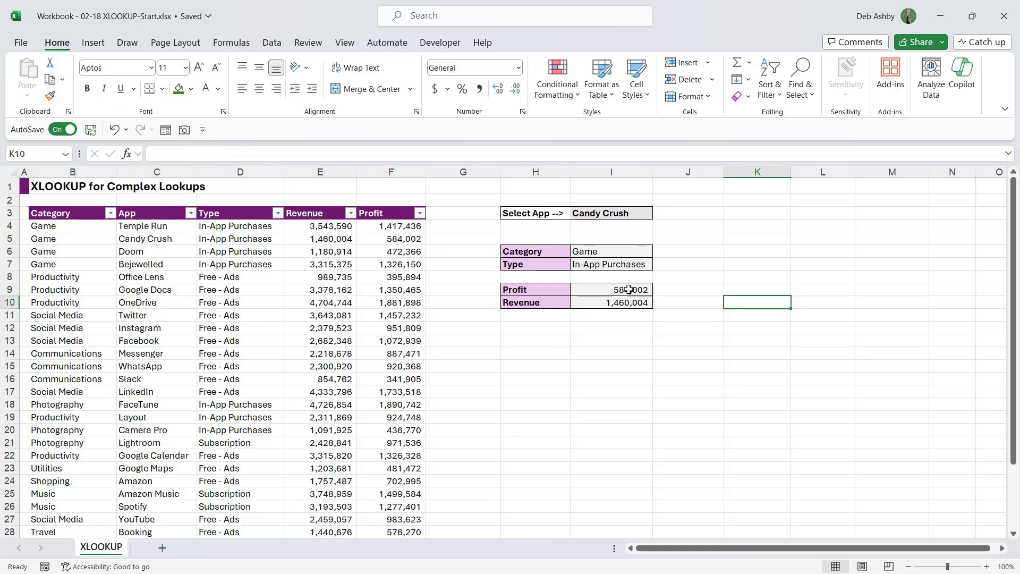
{"action": "left_click", "coordinate": [577, 291]}
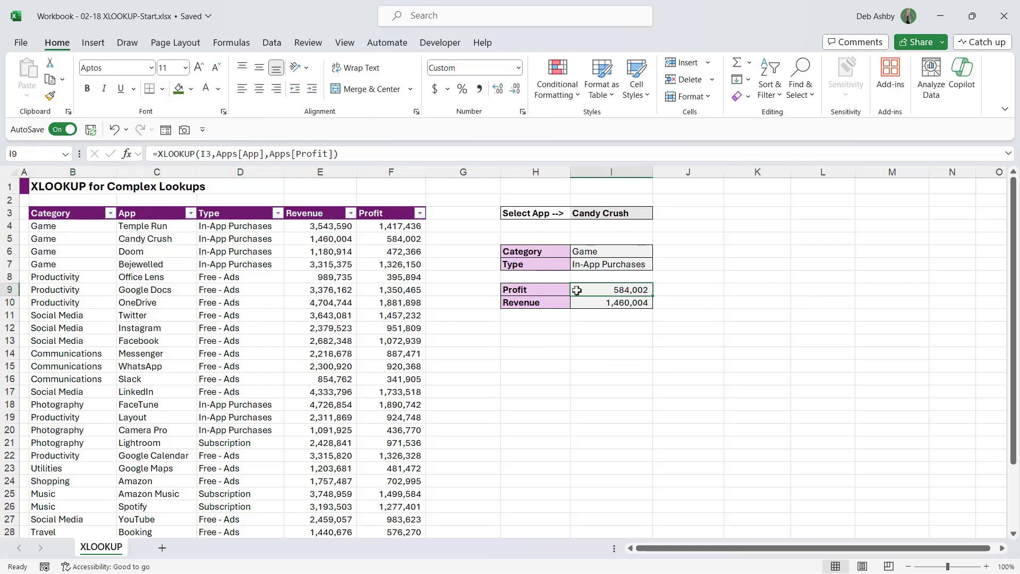
{"action": "left_click", "coordinate": [605, 304]}
Switch I3 to Office Lens and check its table row against the panel results.
{"action": "left_click", "coordinate": [638, 214]}
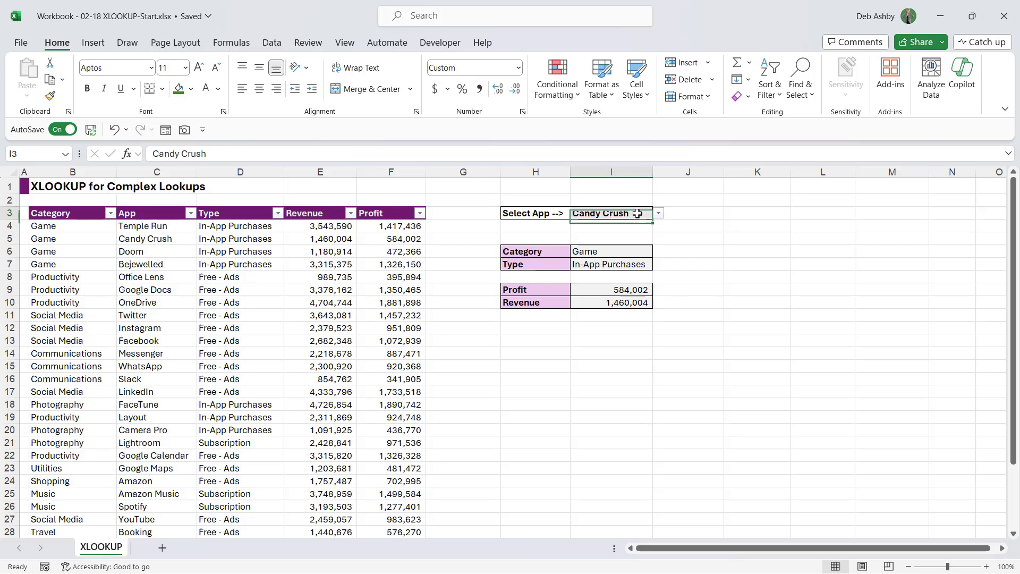
{"action": "left_click", "coordinate": [658, 213]}
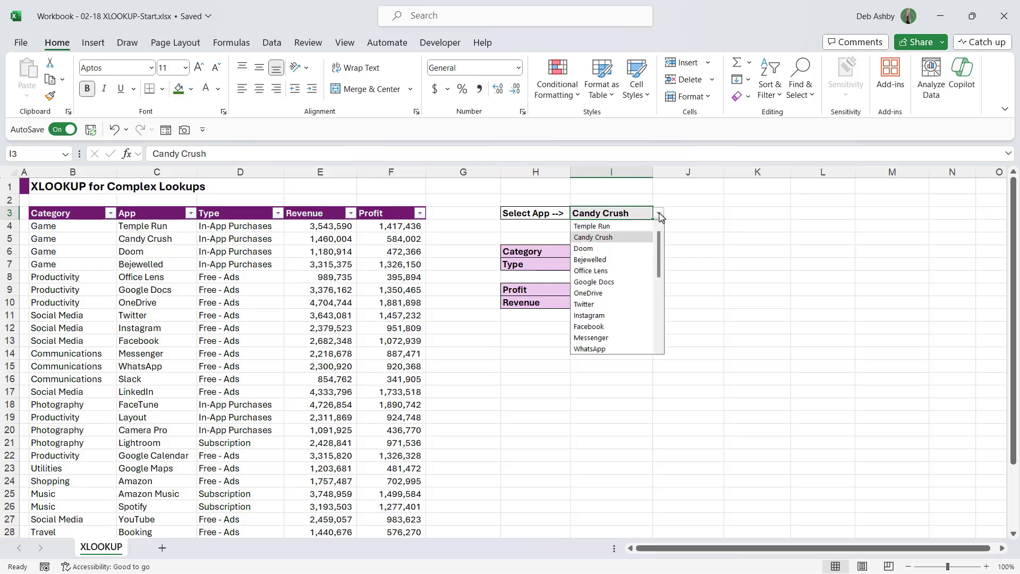
{"action": "left_click", "coordinate": [593, 271]}
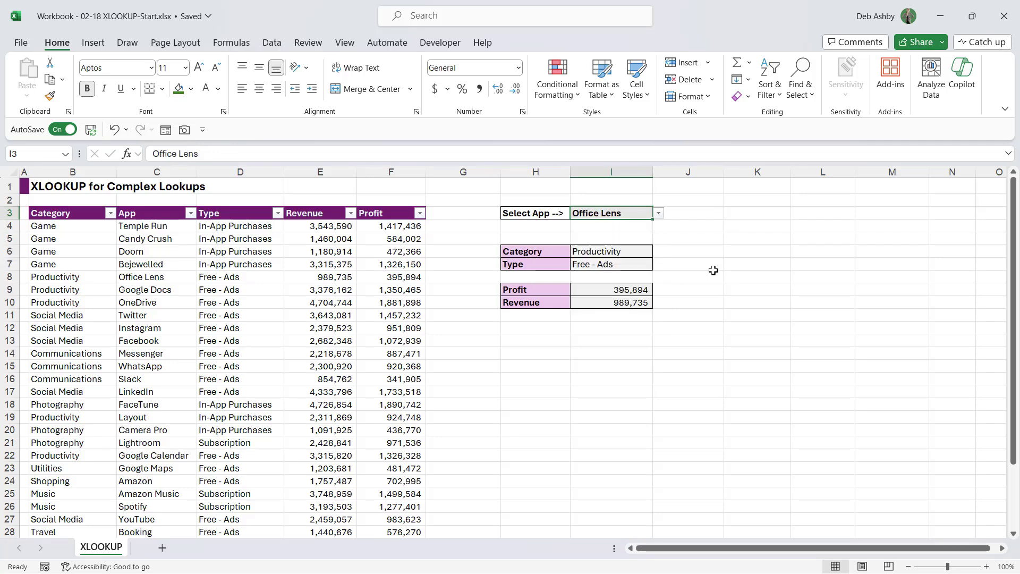
{"action": "left_click_drag", "start_coordinate": [60, 277], "coordinate": [395, 278]}
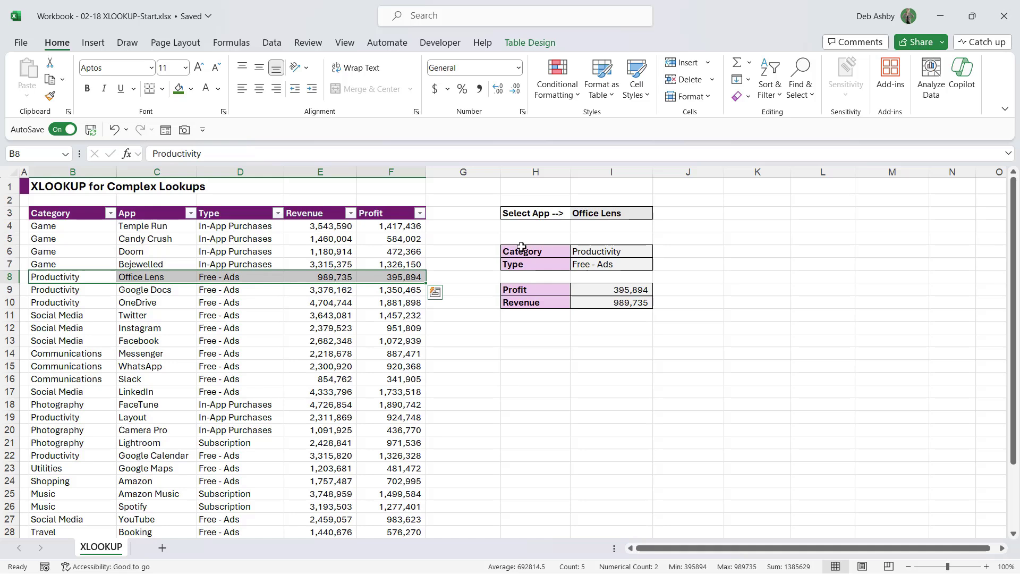
{"action": "left_click", "coordinate": [600, 215]}
{"action": "left_click", "coordinate": [621, 252]}
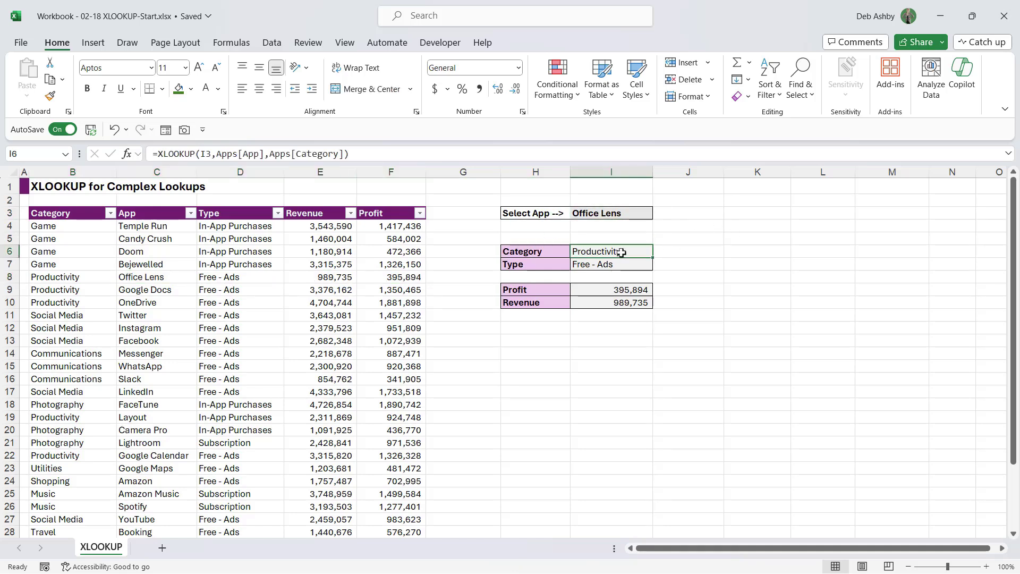